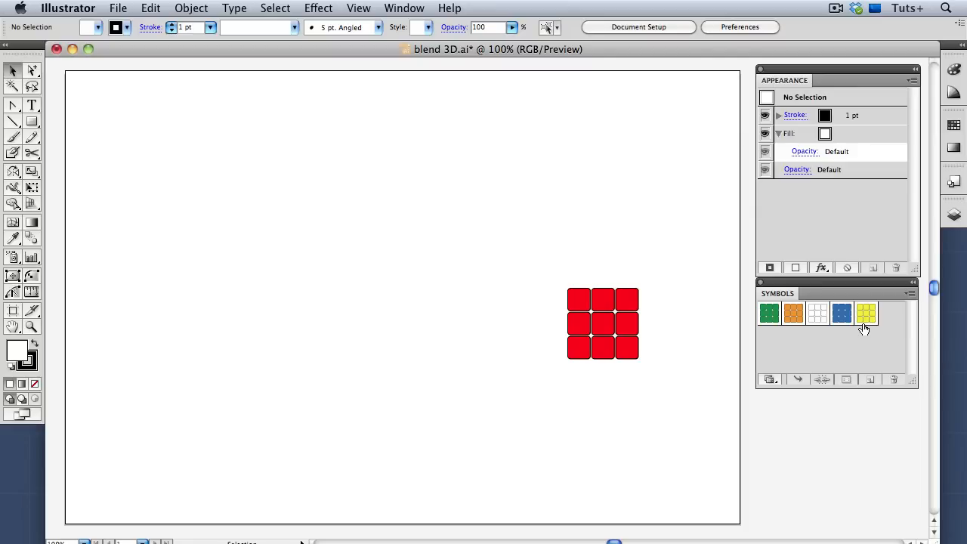
# Step: Save the red tile grid as a Movie Clip symbol named Red, and delete the grid from the artboard
pyautogui.click(602, 340)
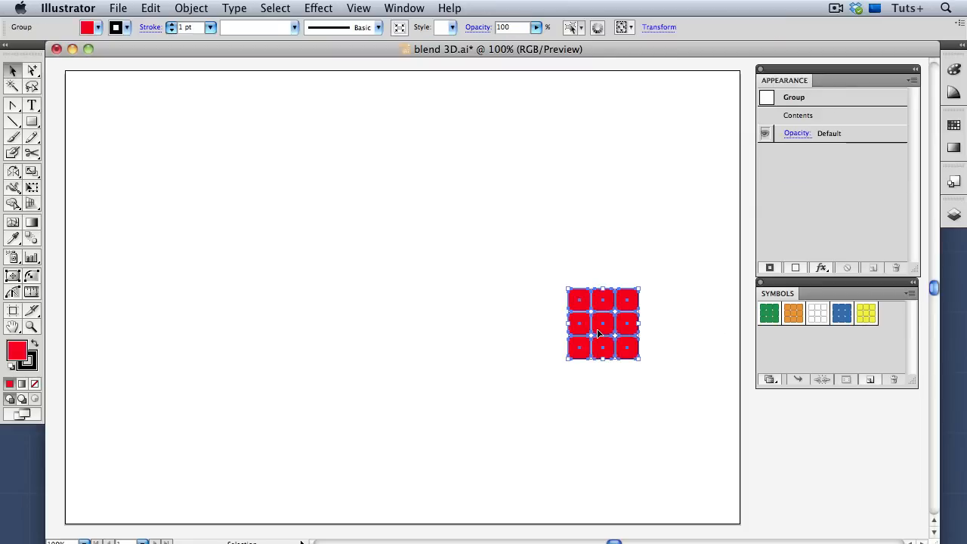
pyautogui.moveTo(598, 333); pyautogui.dragTo(803, 351)
pyautogui.write('Red')
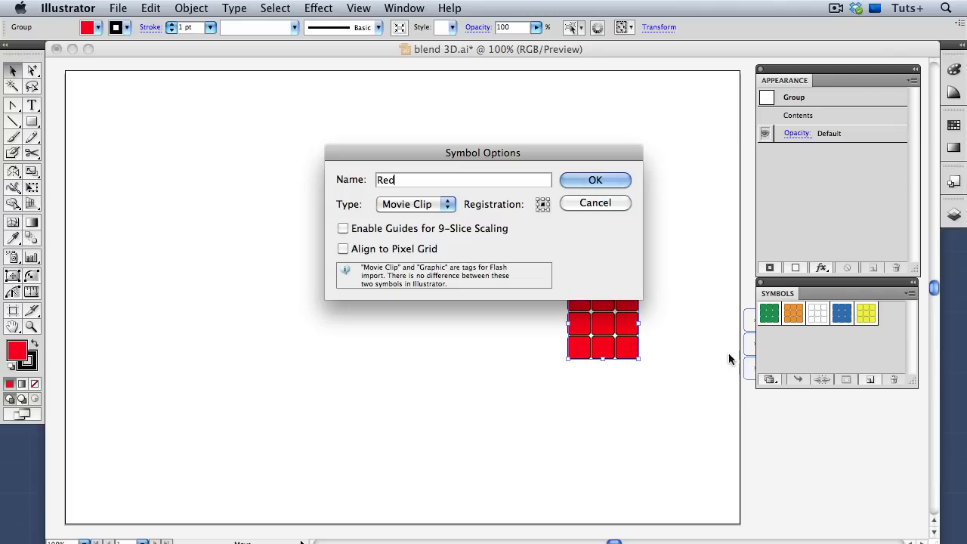
pyautogui.click(450, 204)
pyautogui.click(450, 205)
pyautogui.click(618, 181)
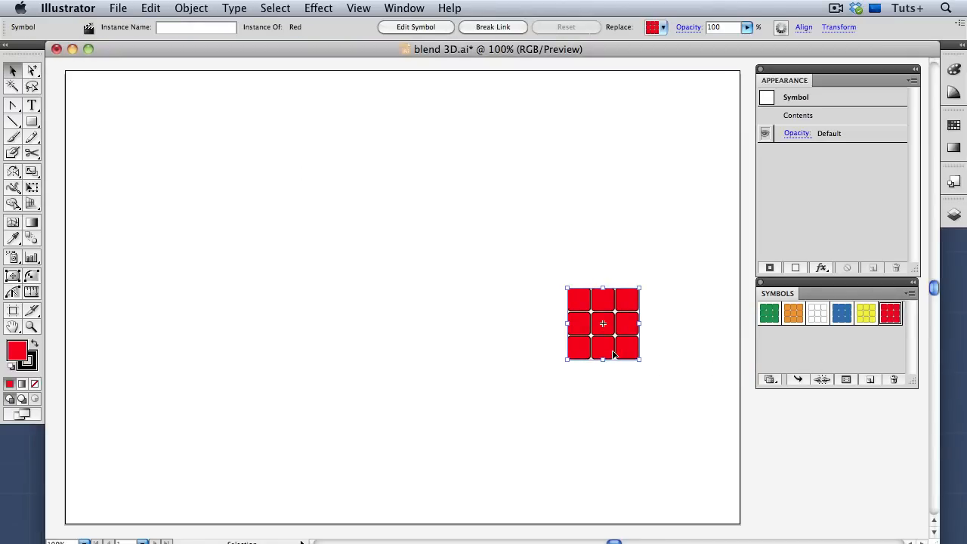
pyautogui.press('Delete')
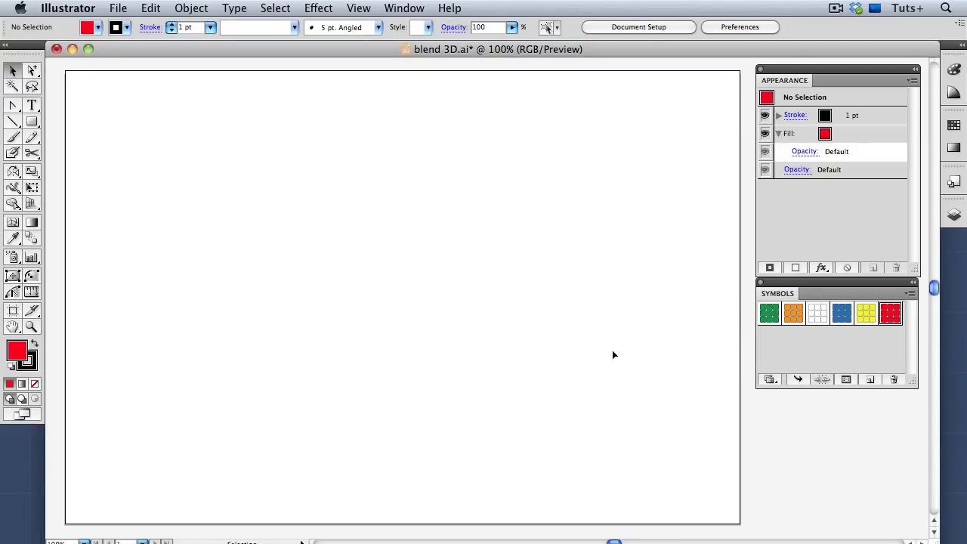
# Step: Draw a 100 pt by 100 pt square near the artboard's upper-left area
pyautogui.click(33, 125)
pyautogui.click(90, 178)
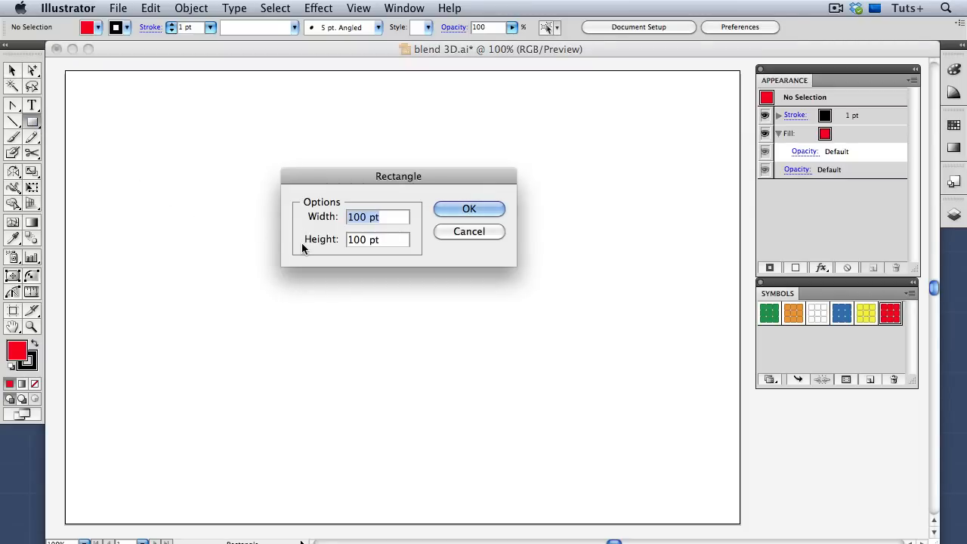
pyautogui.click(468, 209)
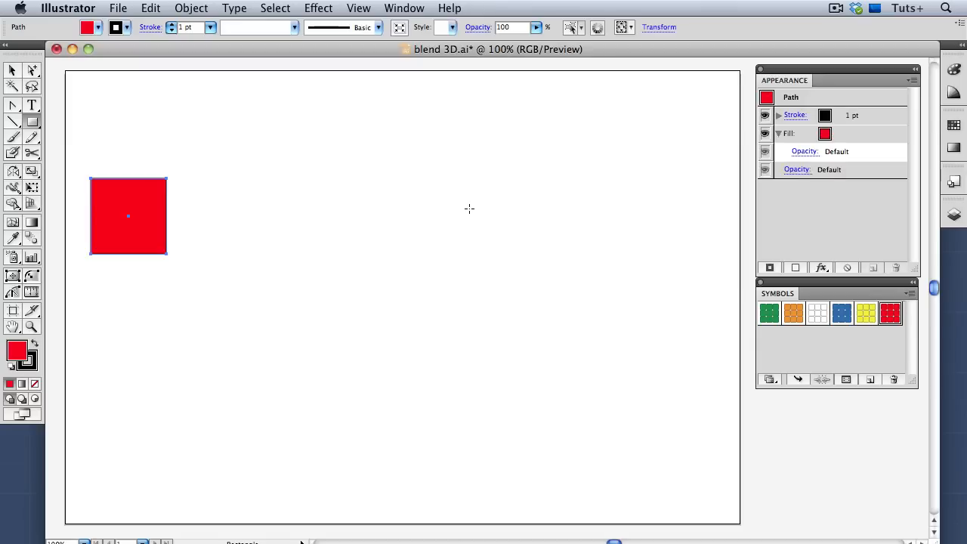
# Step: Remove the square's stroke and change its fill to dark gray
pyautogui.click(126, 28)
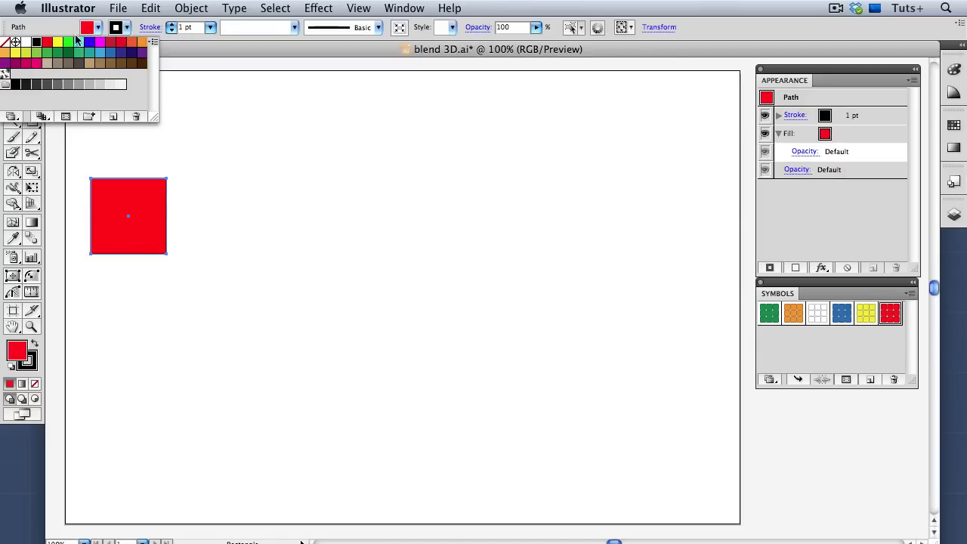
pyautogui.click(5, 41)
pyautogui.click(98, 28)
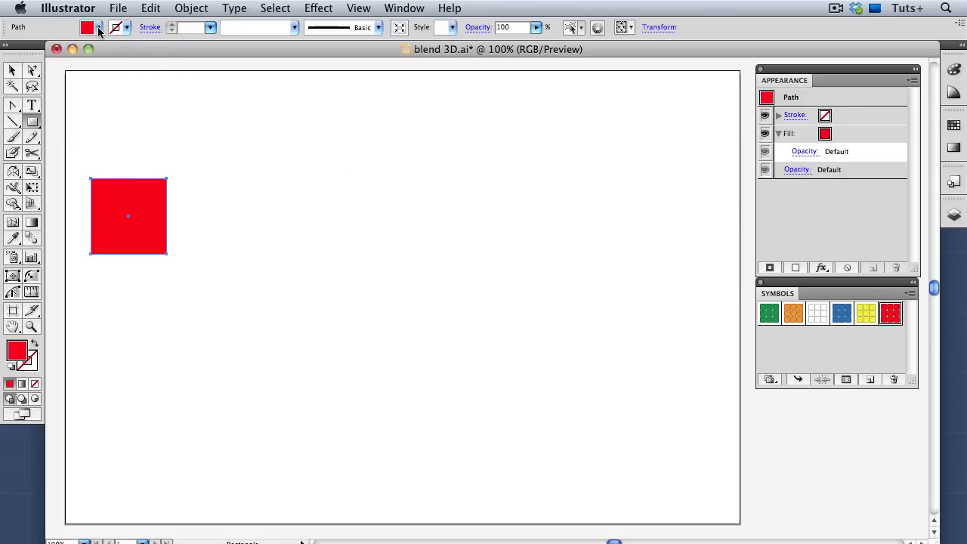
pyautogui.click(99, 28)
pyautogui.click(47, 84)
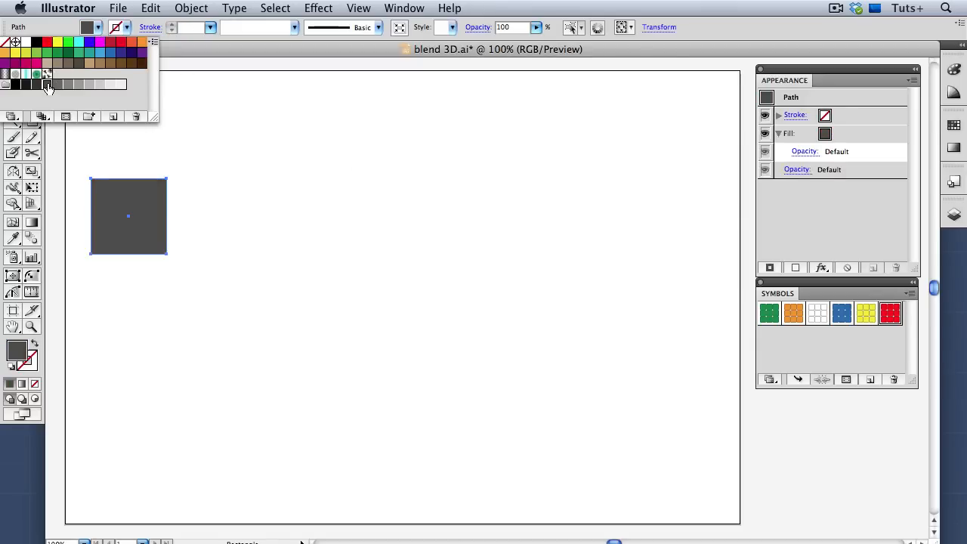
pyautogui.press('Escape')
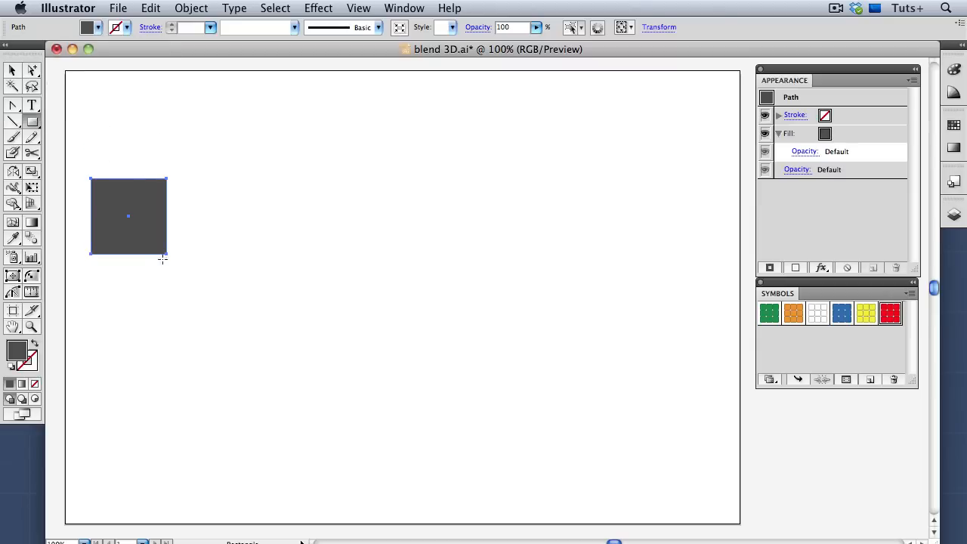
# Step: Apply a 3D Extrude & Bevel effect to the square with preview on, Off-Axis Front position and 100 pt extrude depth
pyautogui.click(318, 8)
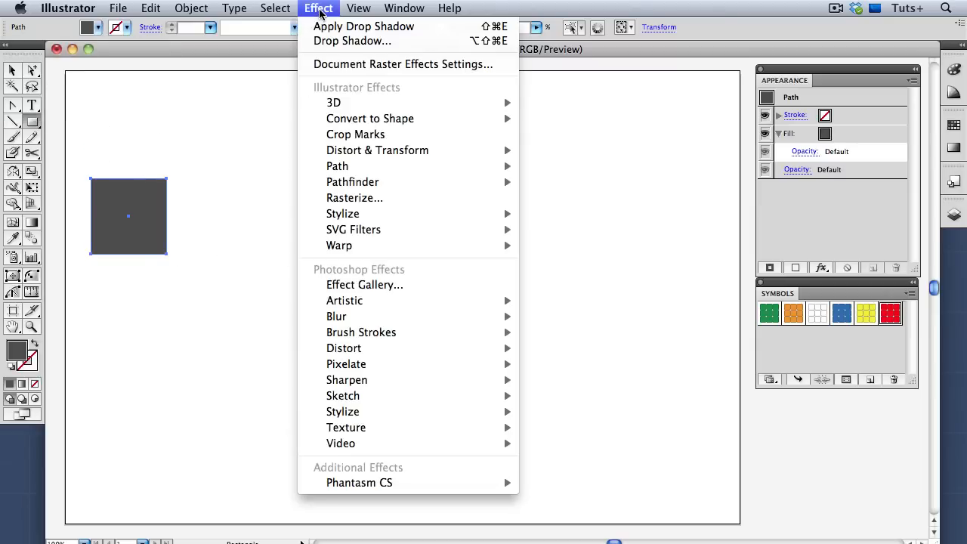
pyautogui.moveTo(367, 102)
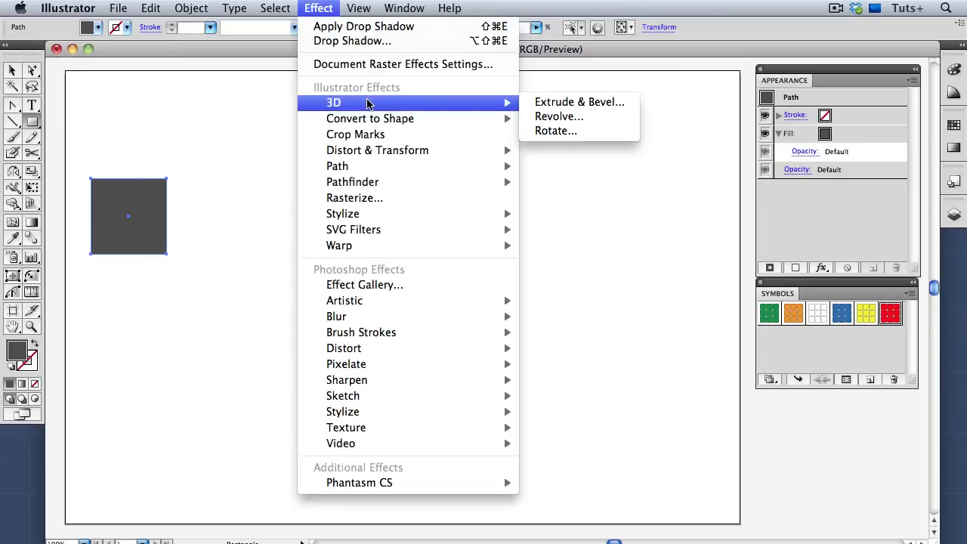
pyautogui.click(627, 102)
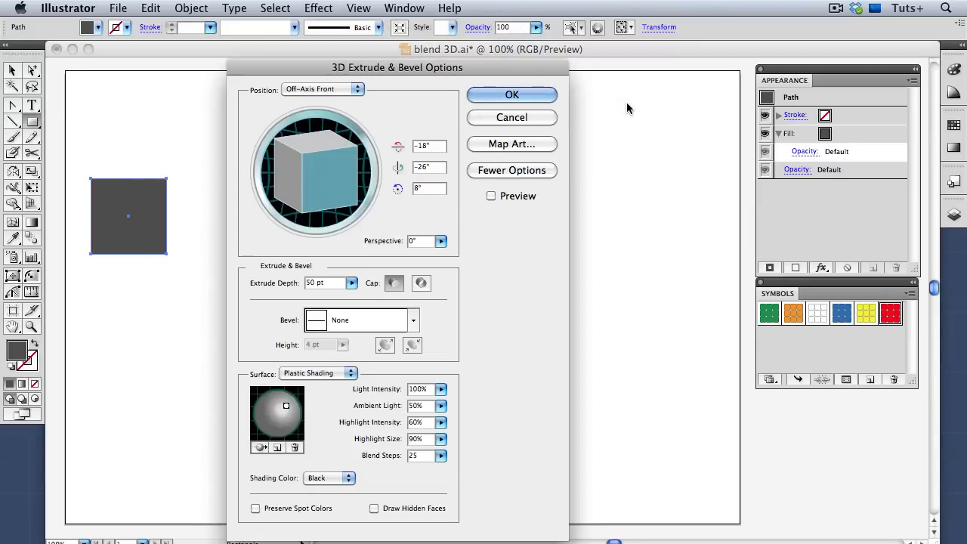
pyautogui.click(491, 196)
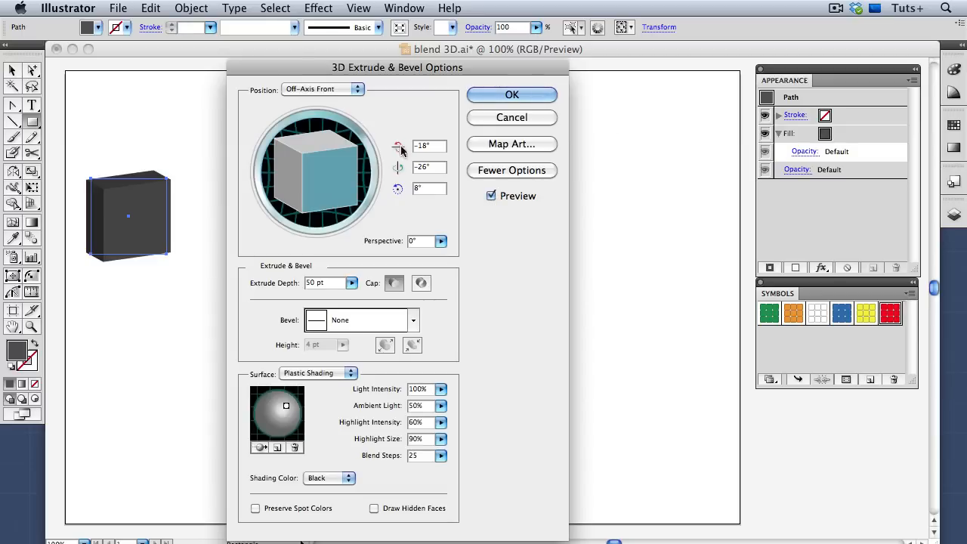
pyautogui.click(357, 89)
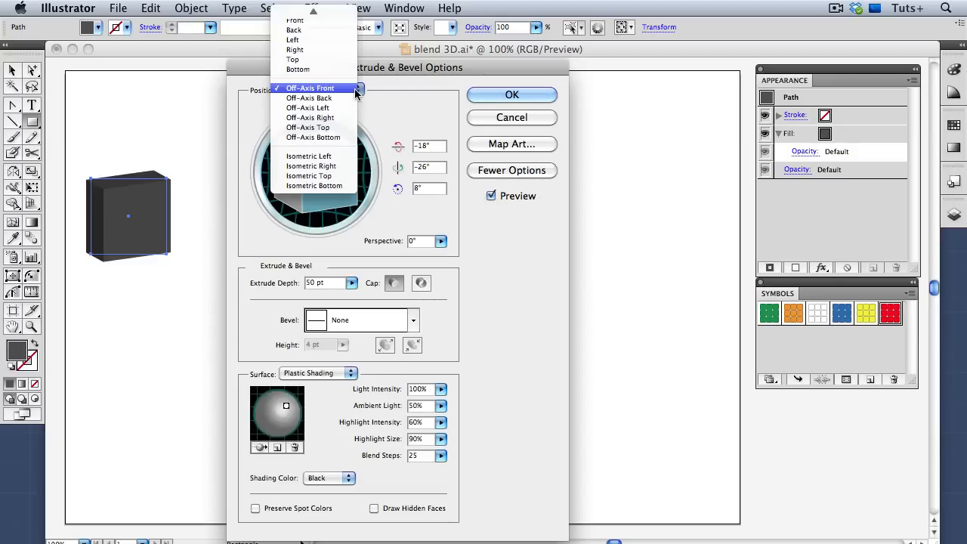
pyautogui.click(355, 91)
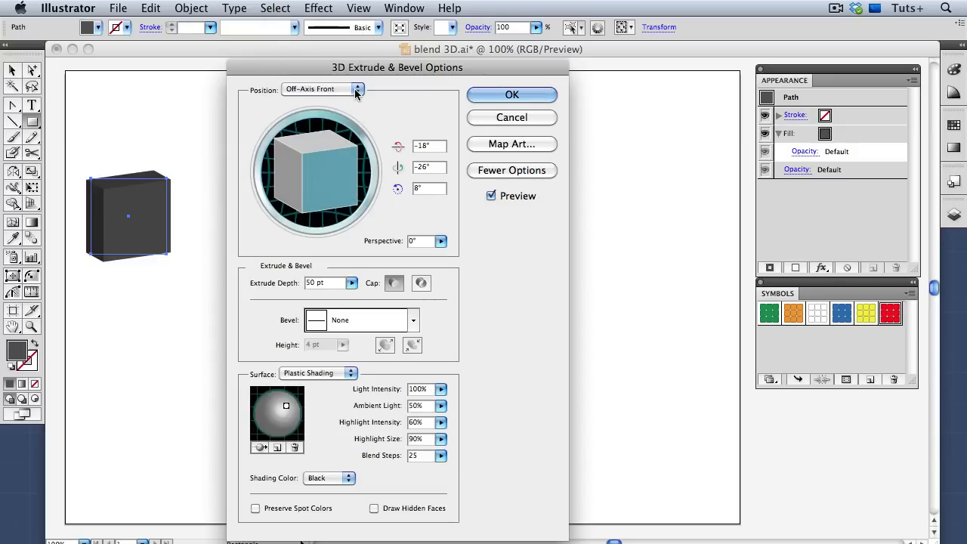
pyautogui.click(277, 285)
pyautogui.write('100')
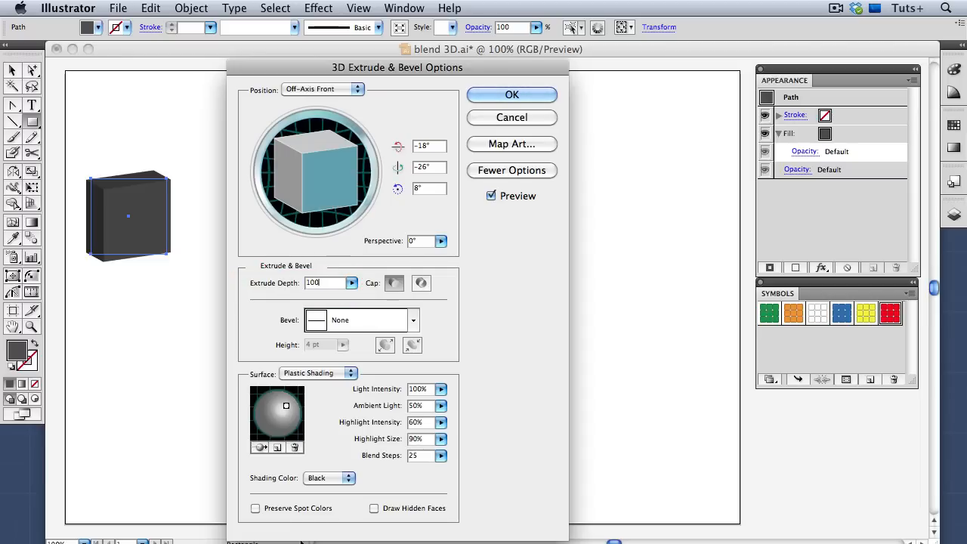
pyautogui.press('Tab')
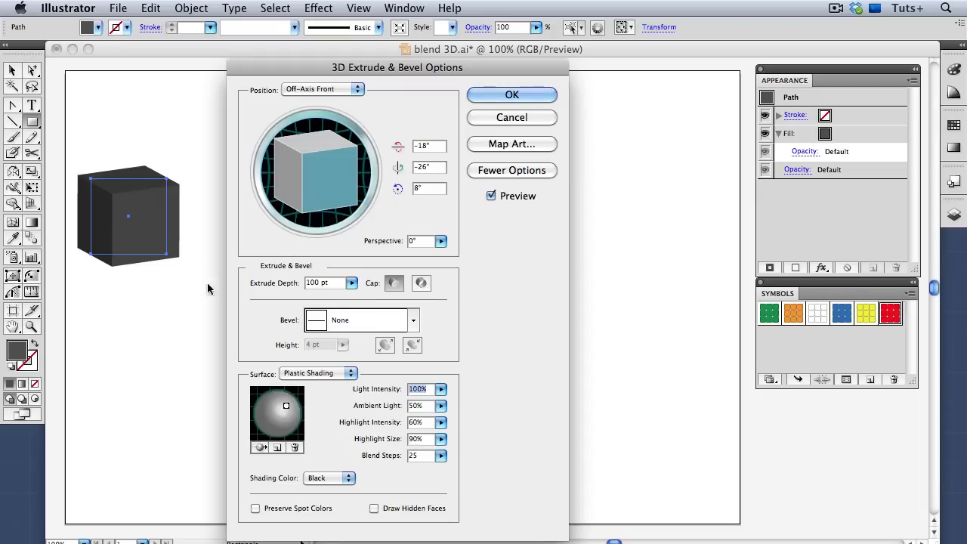
# Step: Map the green symbol onto surface 1 of the cube and the orange symbol onto surface 2
pyautogui.click(511, 144)
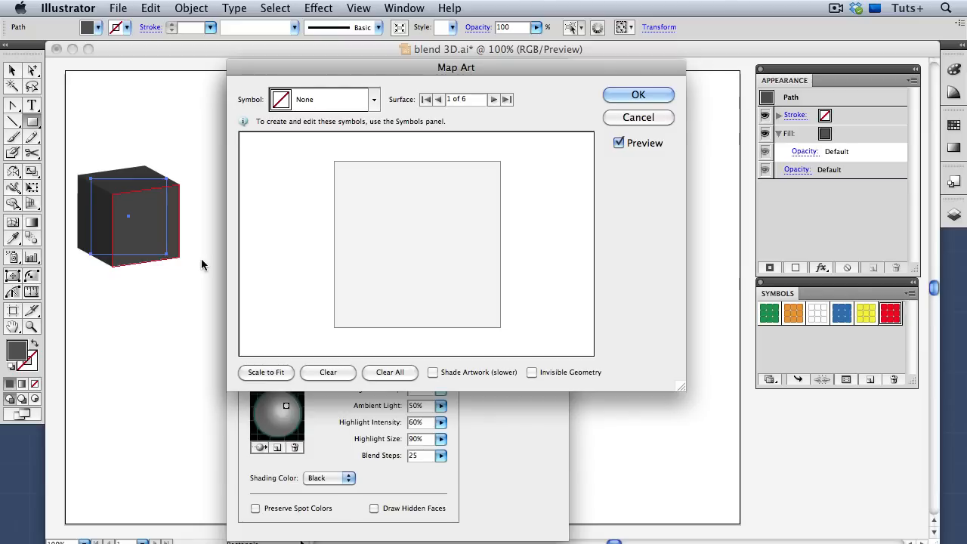
pyautogui.click(374, 100)
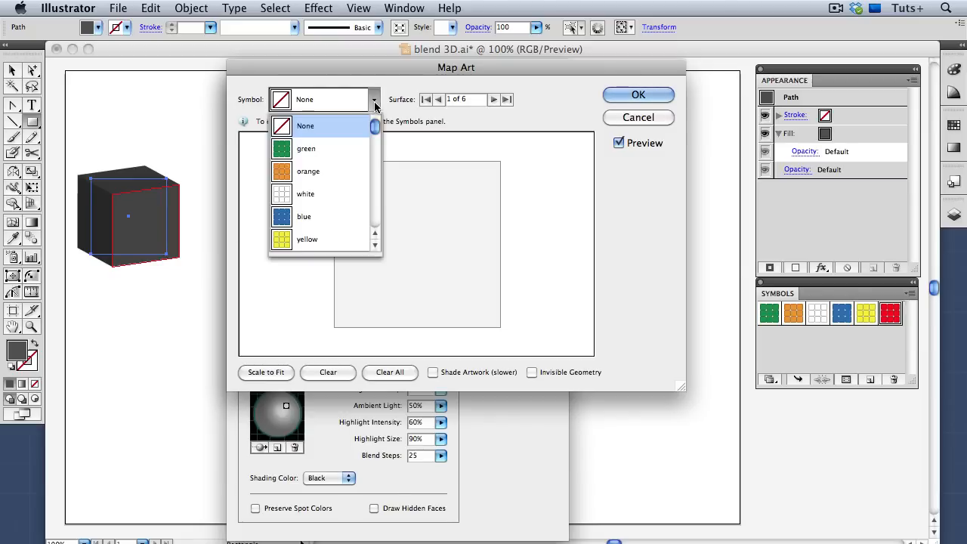
pyautogui.click(313, 148)
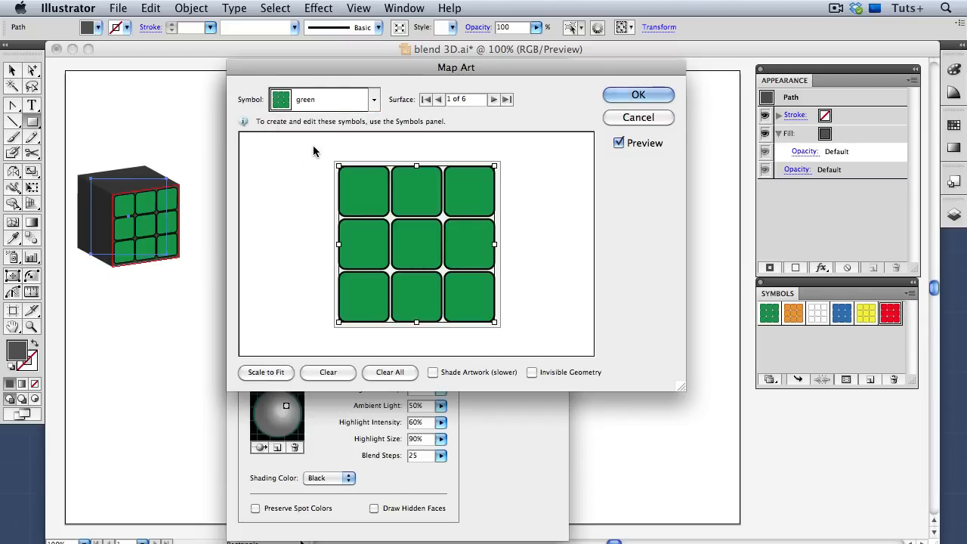
pyautogui.click(492, 98)
pyautogui.click(373, 100)
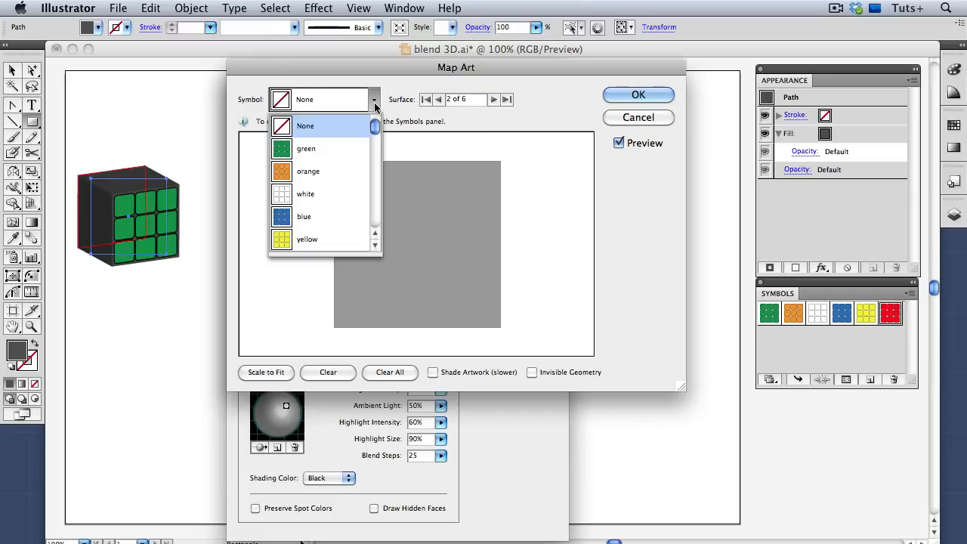
pyautogui.click(314, 171)
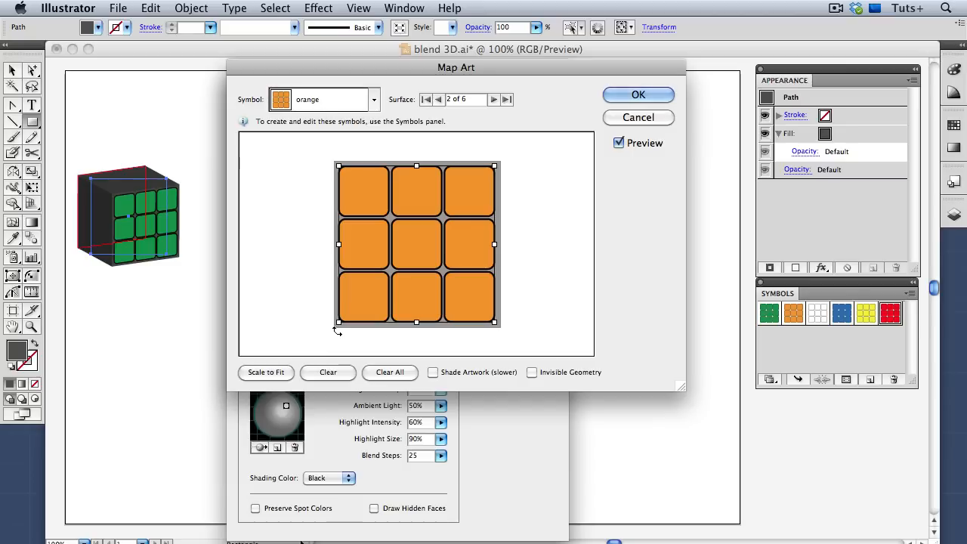
# Step: Map the white symbol onto surface 3 of the cube and the blue symbol onto surface 4
pyautogui.click(493, 99)
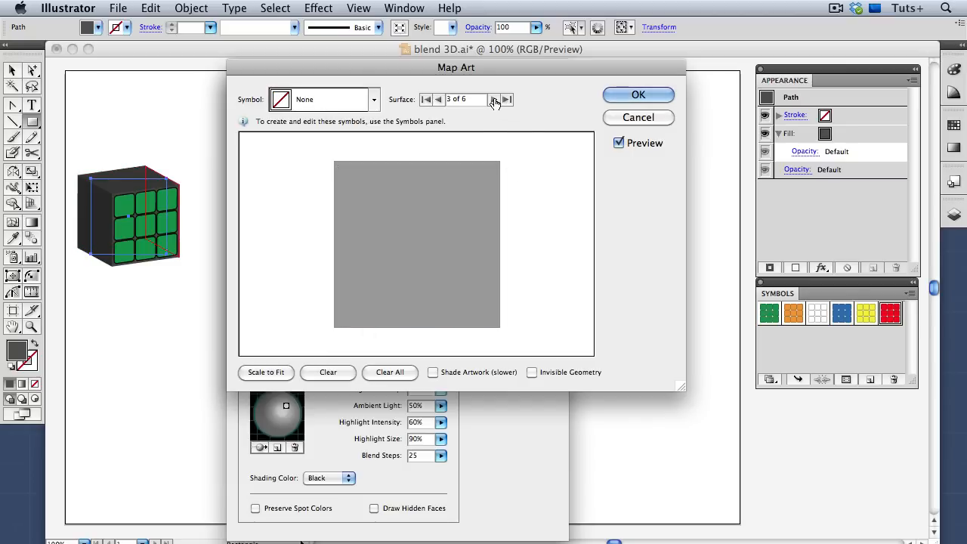
pyautogui.click(373, 99)
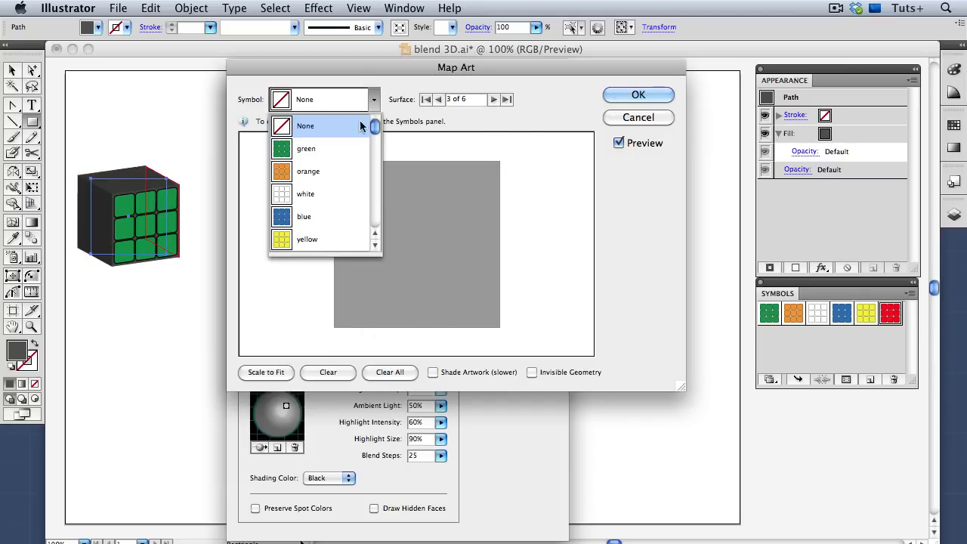
pyautogui.click(316, 194)
pyautogui.click(494, 99)
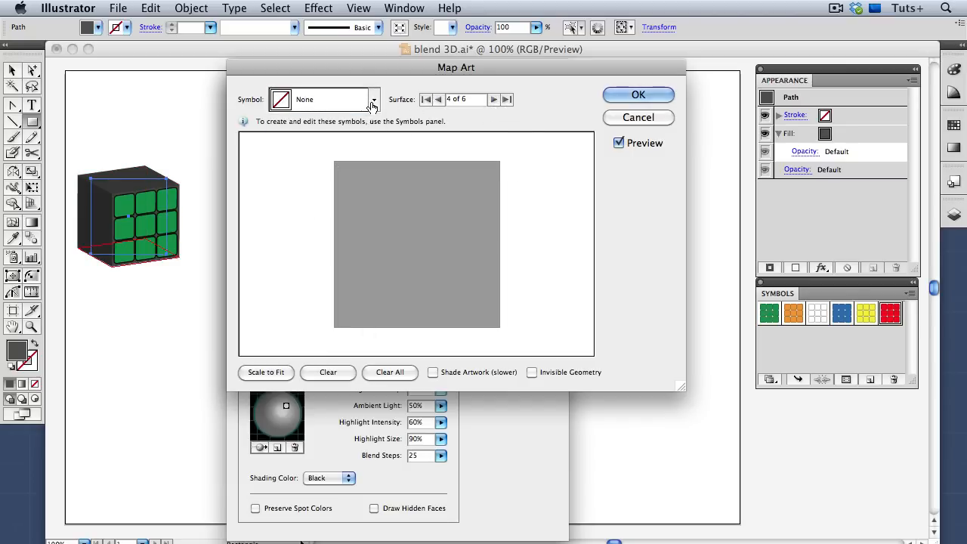
pyautogui.click(373, 100)
pyautogui.click(317, 217)
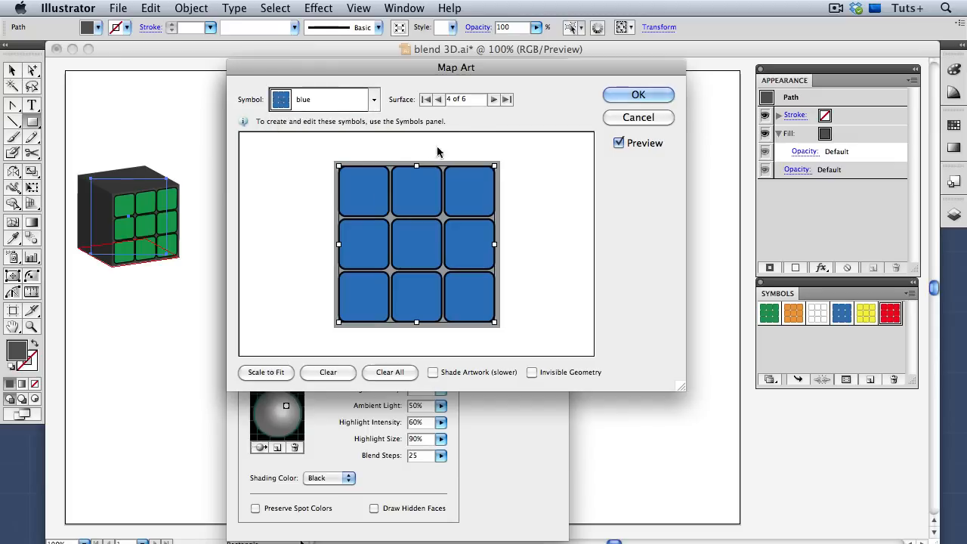
# Step: Map the yellow symbol onto surface 5 and the Red symbol onto surface 6, and apply the mapped 3D effect
pyautogui.click(493, 99)
pyautogui.click(373, 99)
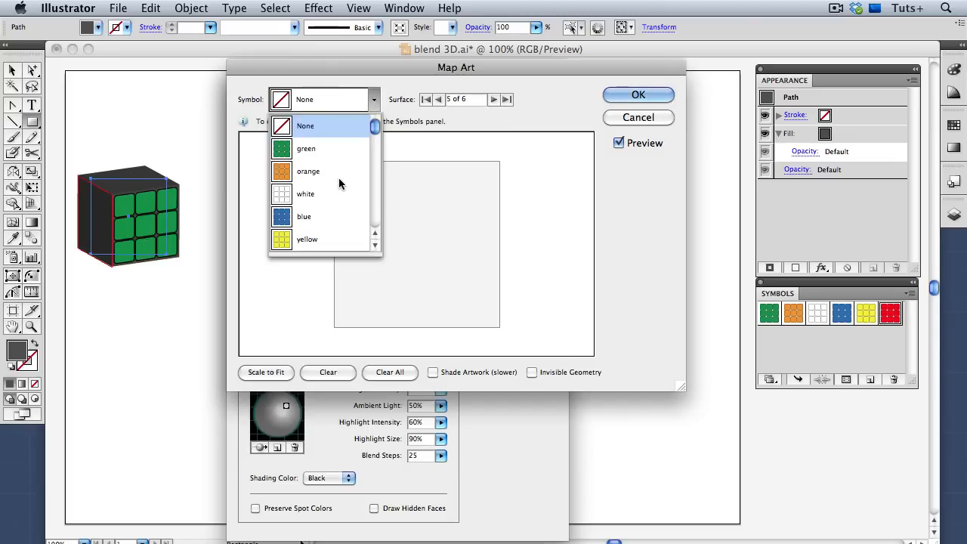
pyautogui.click(309, 239)
pyautogui.click(493, 99)
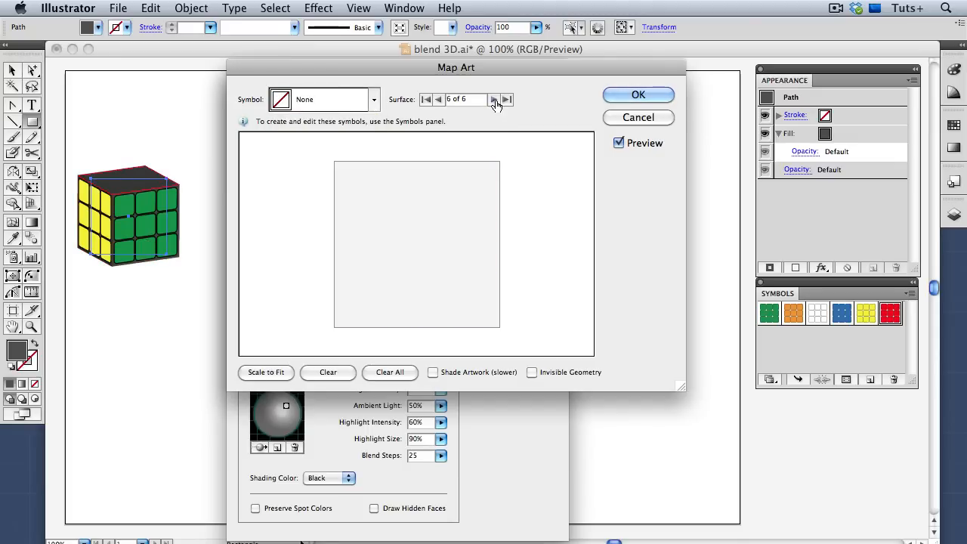
pyautogui.click(373, 99)
pyautogui.scroll(-1, 348, 200)
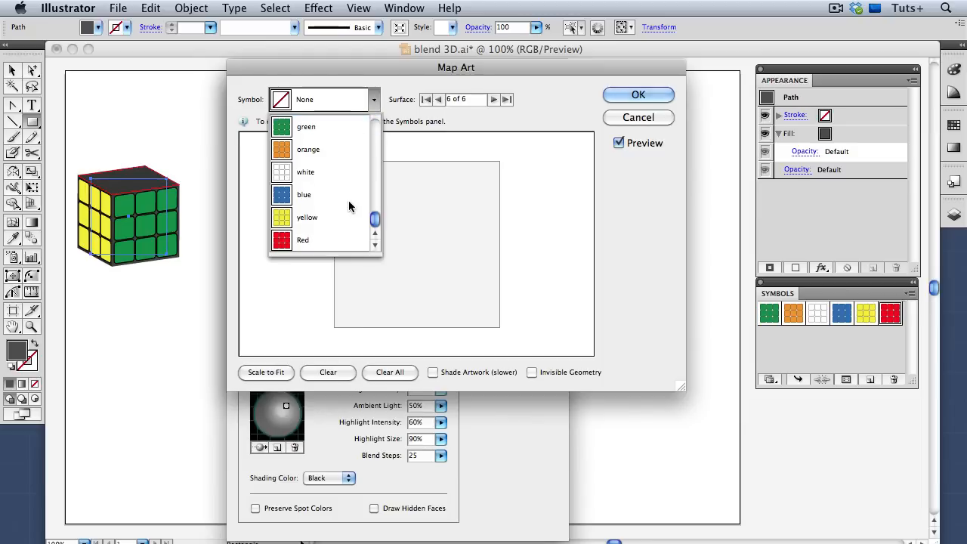
pyautogui.click(323, 239)
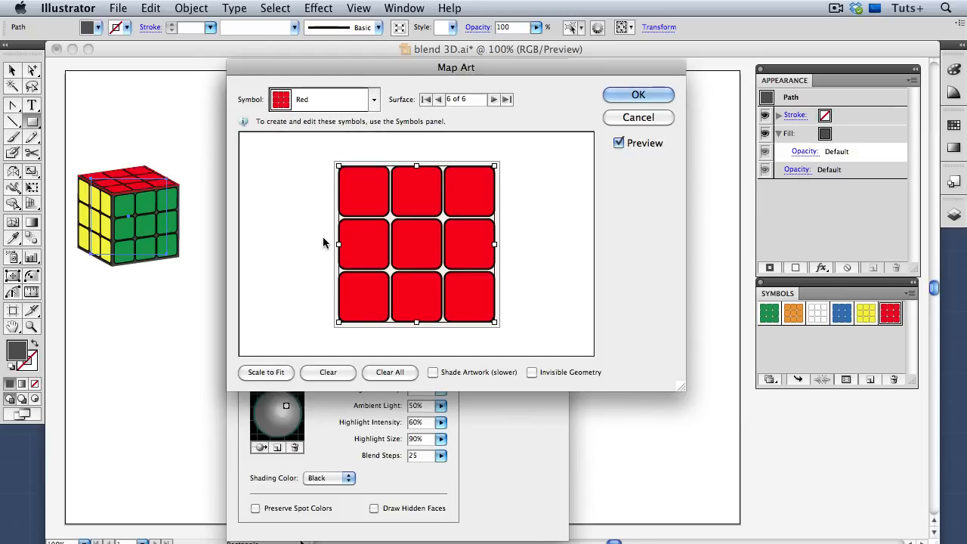
pyautogui.click(653, 95)
pyautogui.click(539, 95)
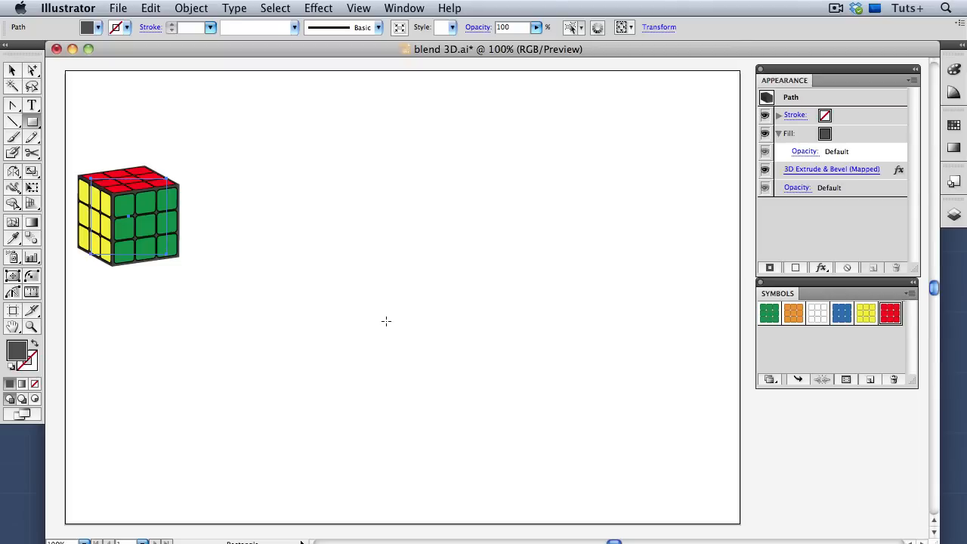
# Step: Place a copy of the cube level with the original near the artboard's right edge
pyautogui.press('v')
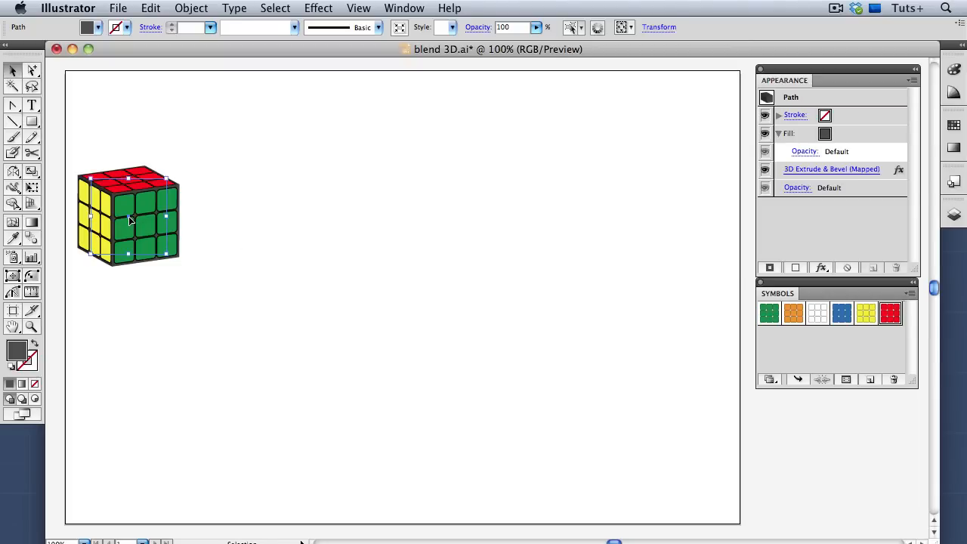
pyautogui.moveTo(129, 215); pyautogui.dragTo(662, 290)
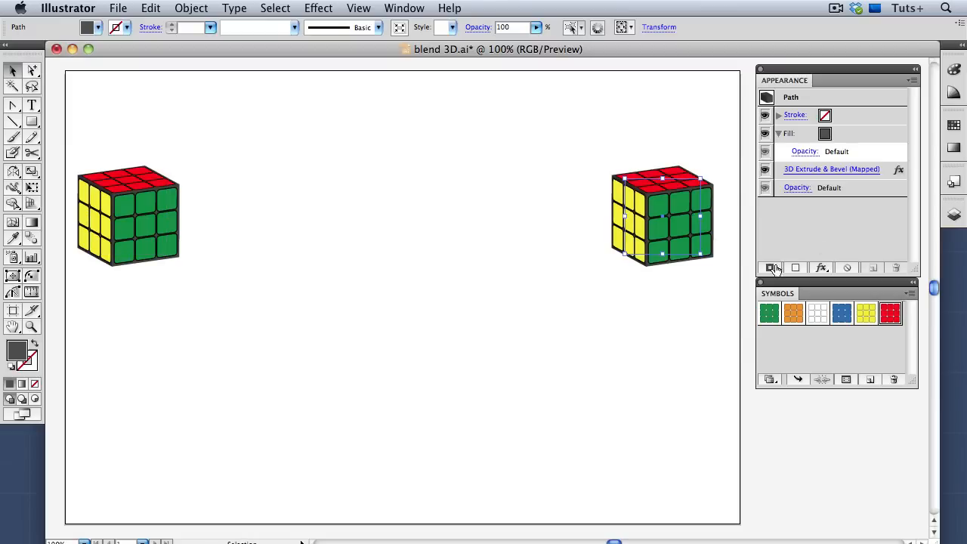
# Step: Change the copied cube's 3D Extrude & Bevel position to Off-Axis Back, with the preview switched on
pyautogui.click(871, 173)
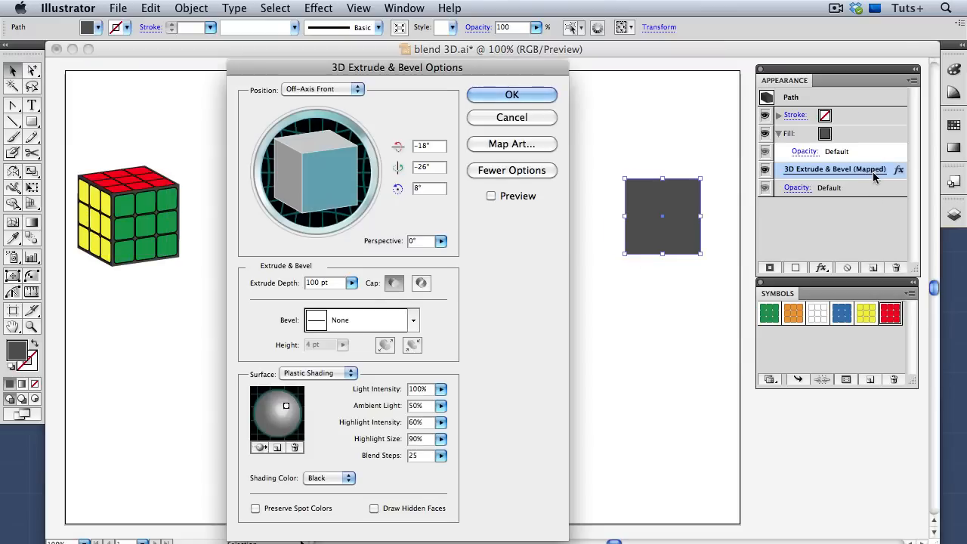
pyautogui.click(491, 195)
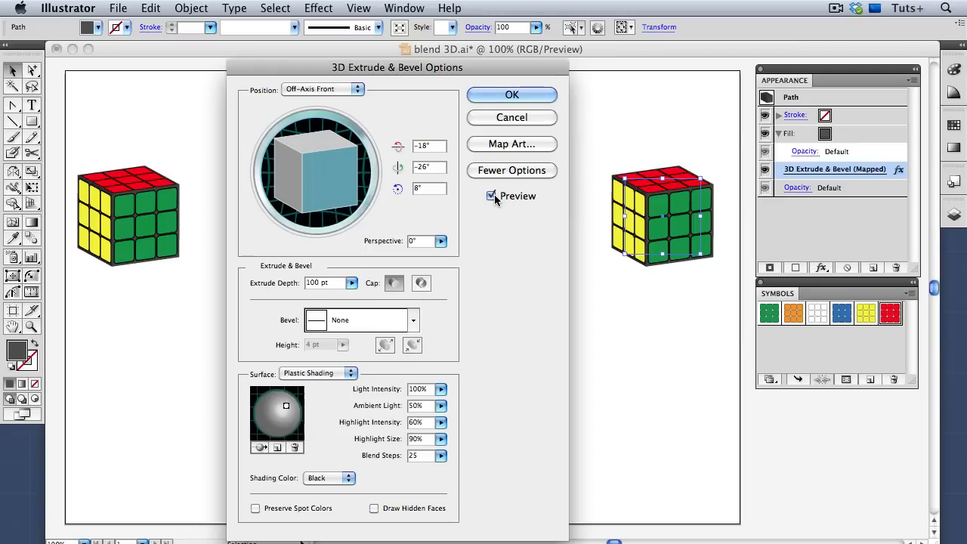
pyautogui.click(358, 89)
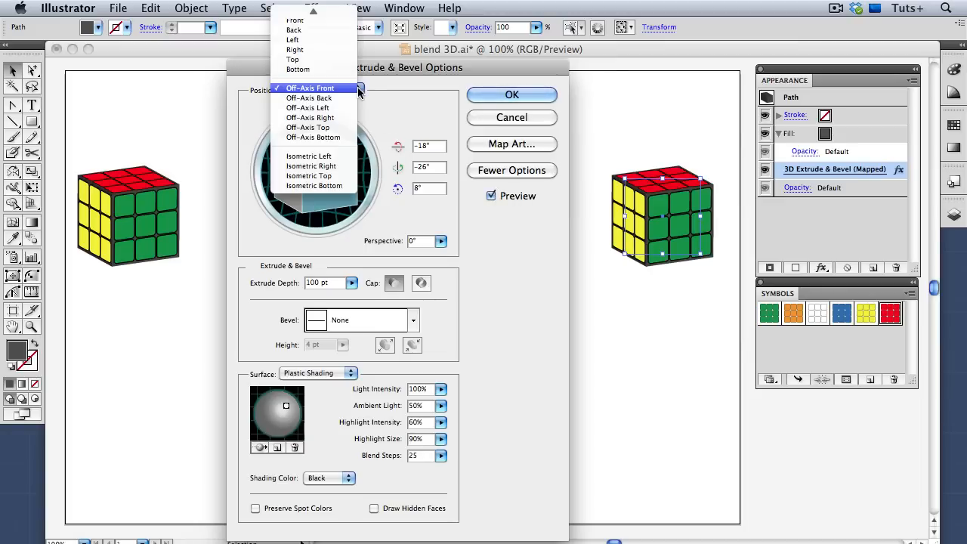
pyautogui.click(344, 98)
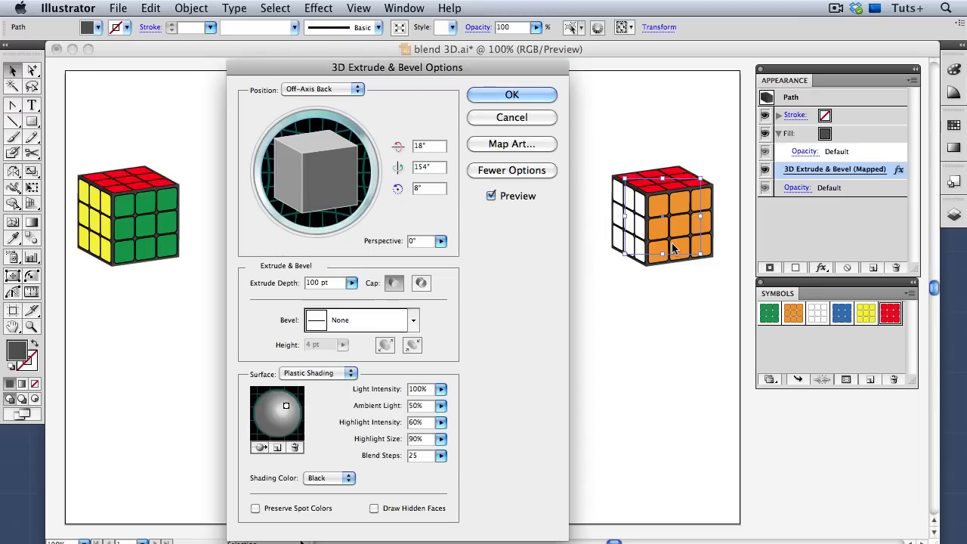
pyautogui.click(526, 96)
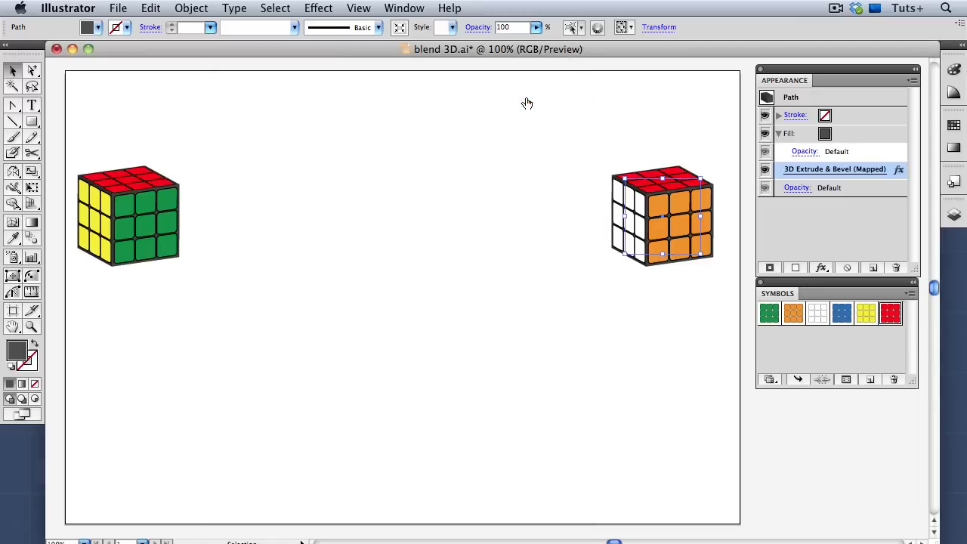
# Step: Blend the original cube and its copy using Specified Steps spacing with 4 steps
pyautogui.keyDown('shift'); pyautogui.click(143, 218); pyautogui.keyUp('shift')
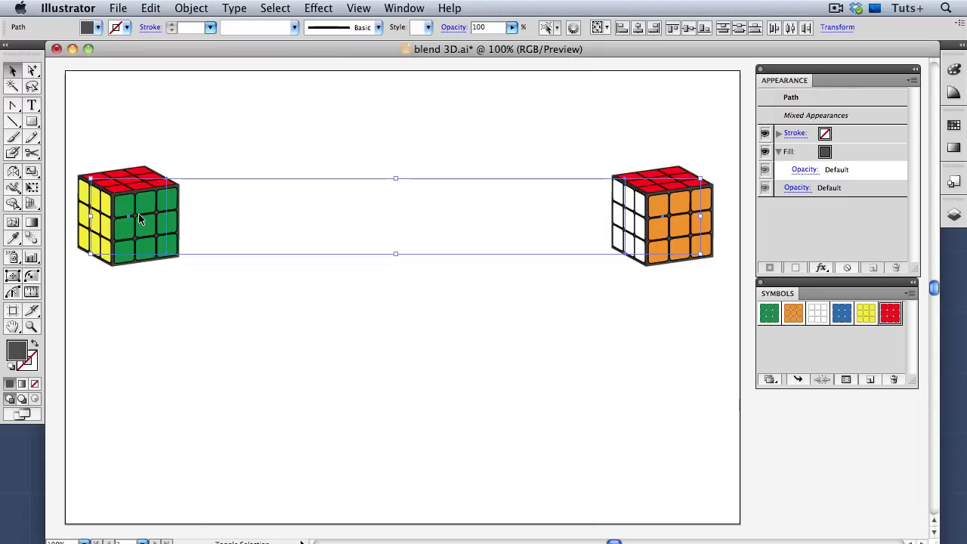
pyautogui.doubleClick(32, 239)
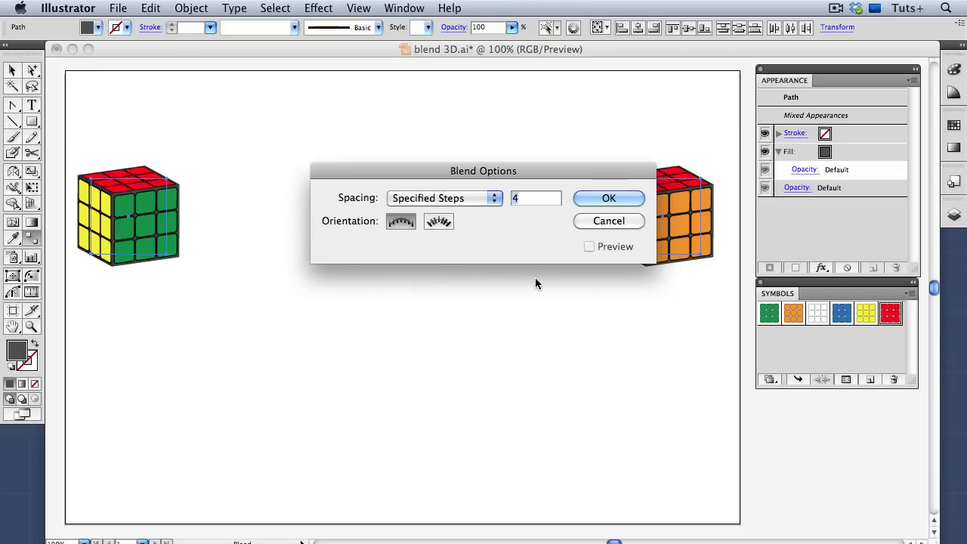
pyautogui.click(605, 198)
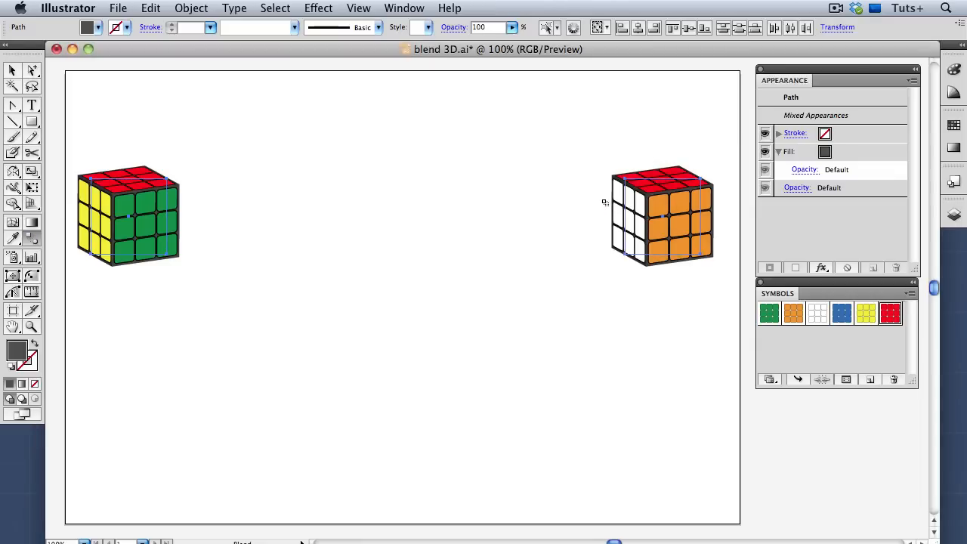
pyautogui.click(191, 10)
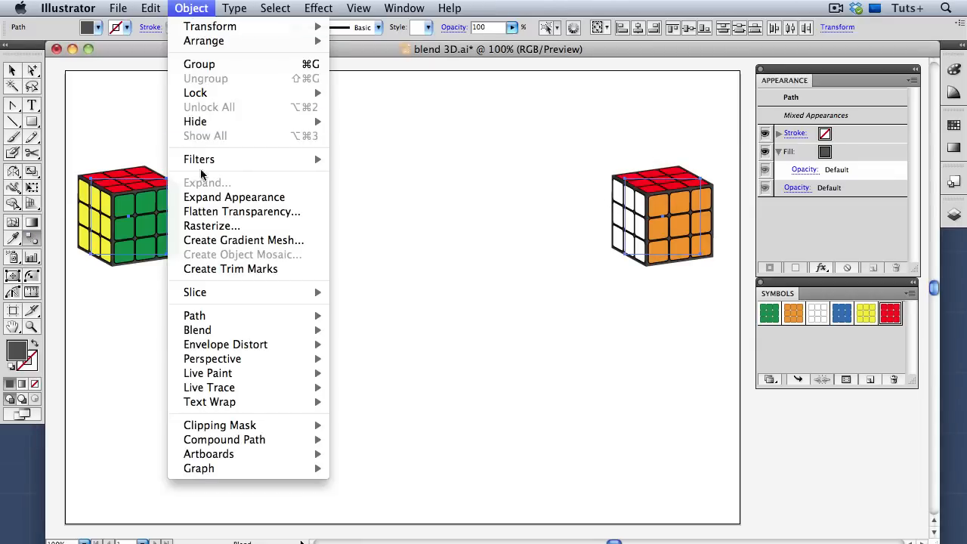
pyautogui.moveTo(240, 331)
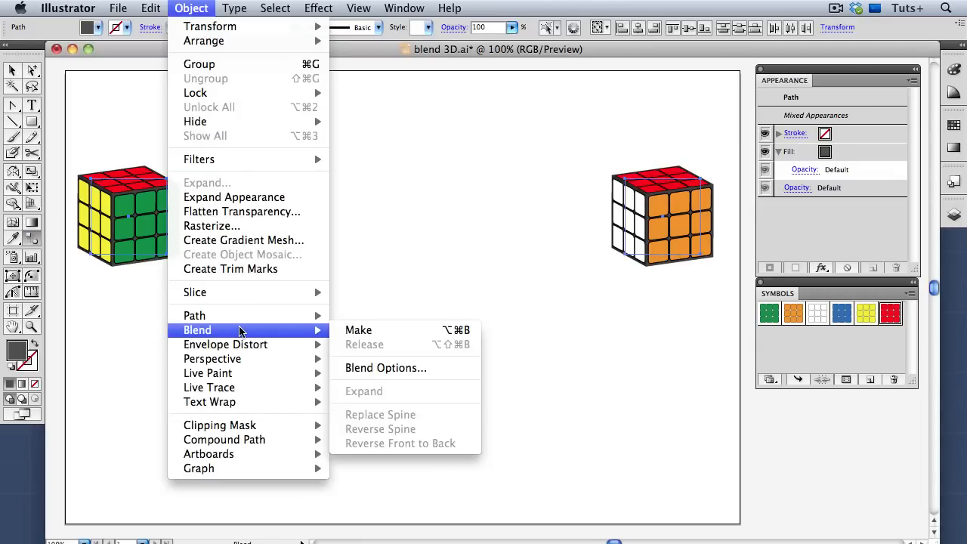
pyautogui.click(391, 335)
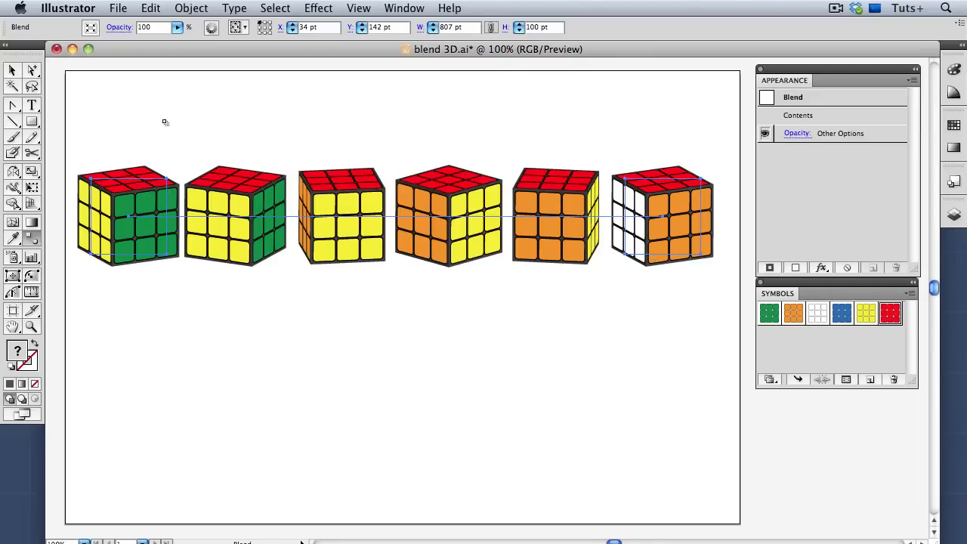
# Step: Select only the last cube inside the blend and change its 3D Extrude & Bevel position to Off-Axis Bottom
pyautogui.click(32, 70)
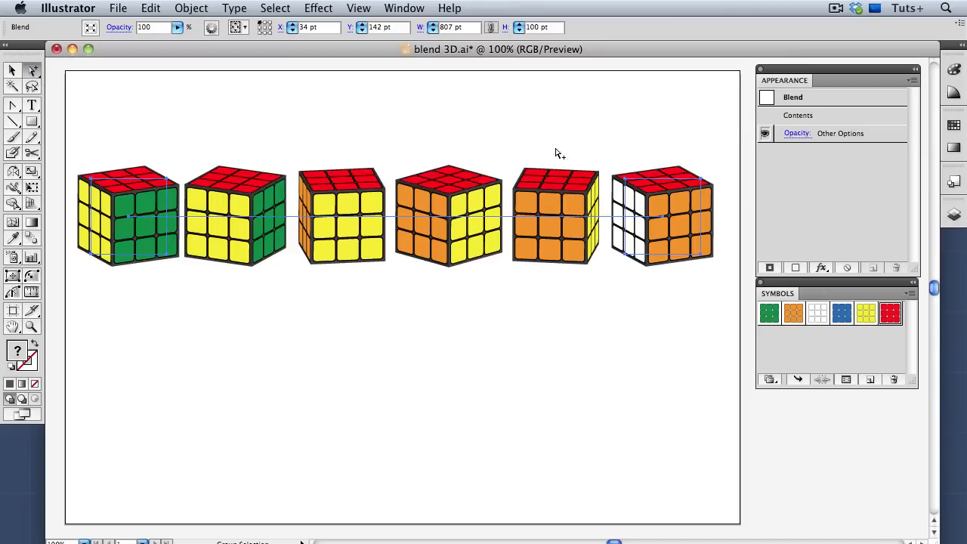
pyautogui.click(649, 151)
pyautogui.click(668, 201)
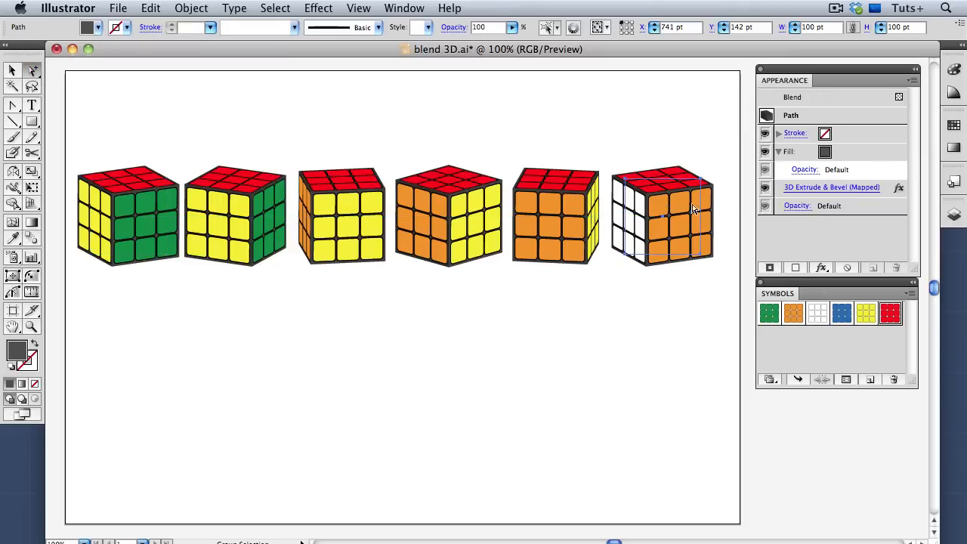
pyautogui.click(856, 189)
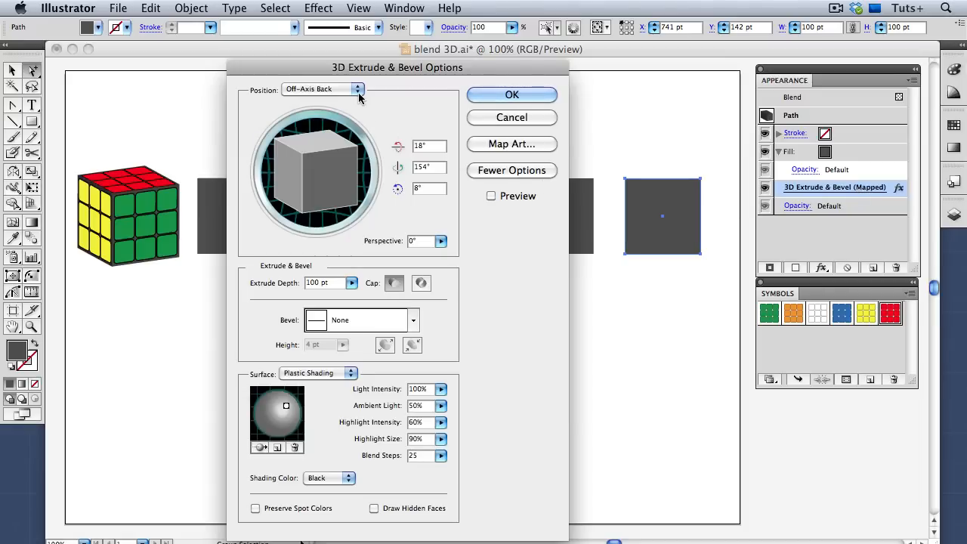
pyautogui.click(358, 92)
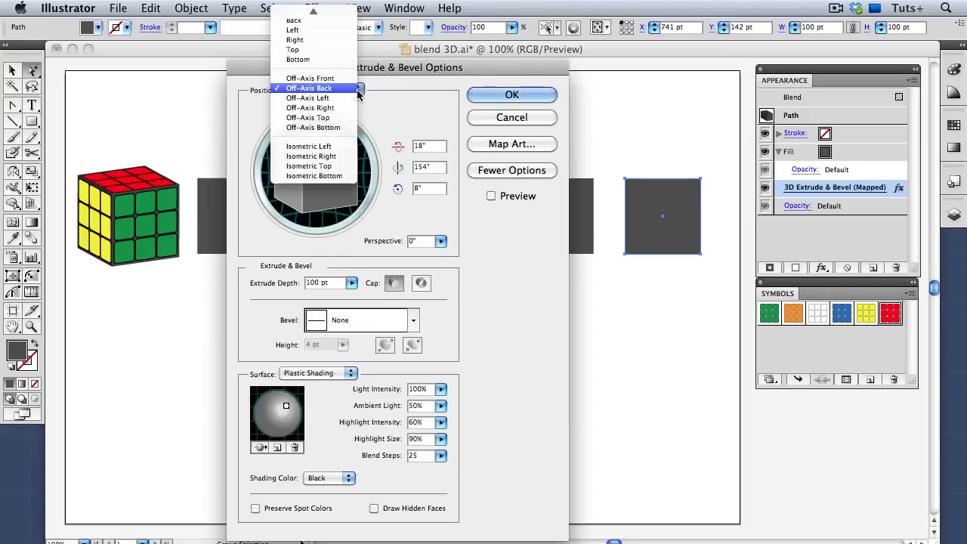
pyautogui.click(344, 128)
pyautogui.click(483, 95)
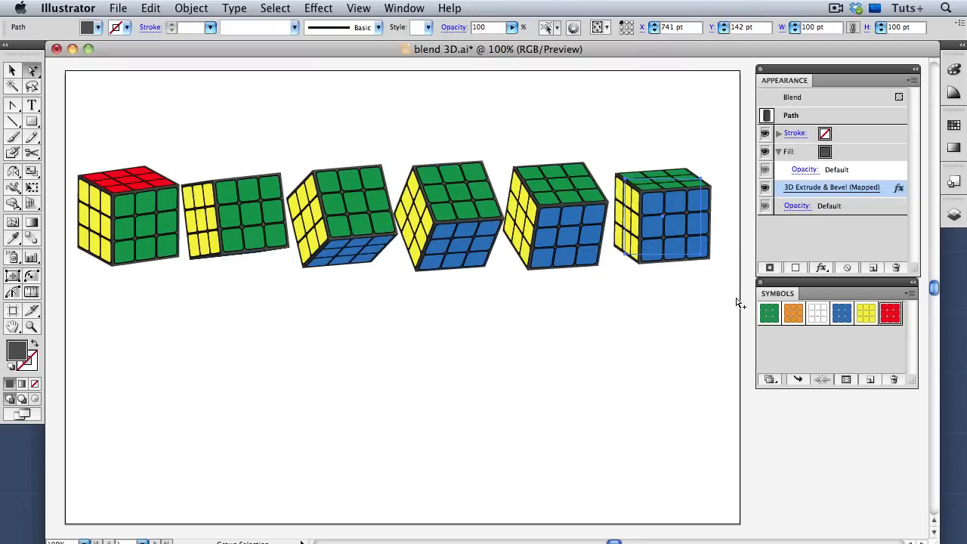
# Step: In Outline view, select the blend's spine and convert its first cube's anchor point to a smooth point so the spine curves
pyautogui.press('super+y')
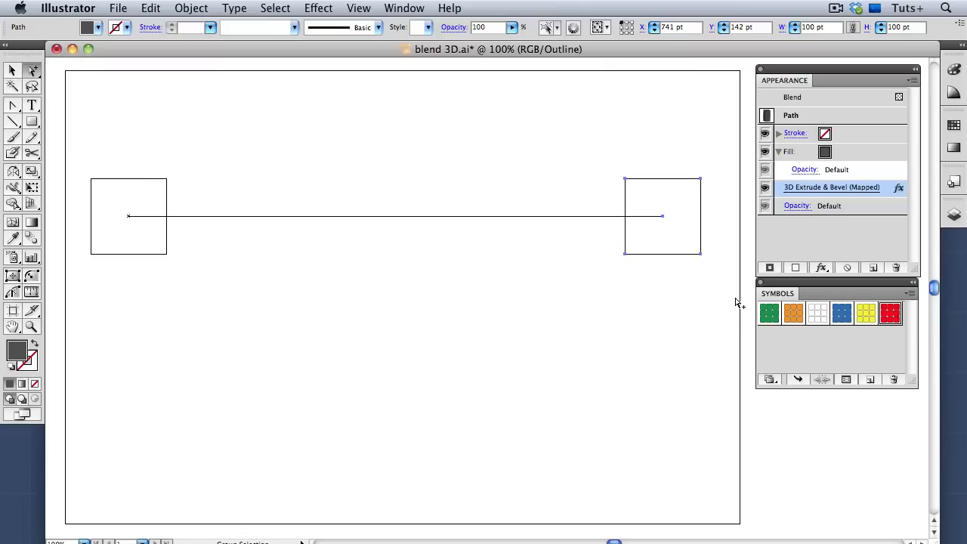
pyautogui.click(258, 216)
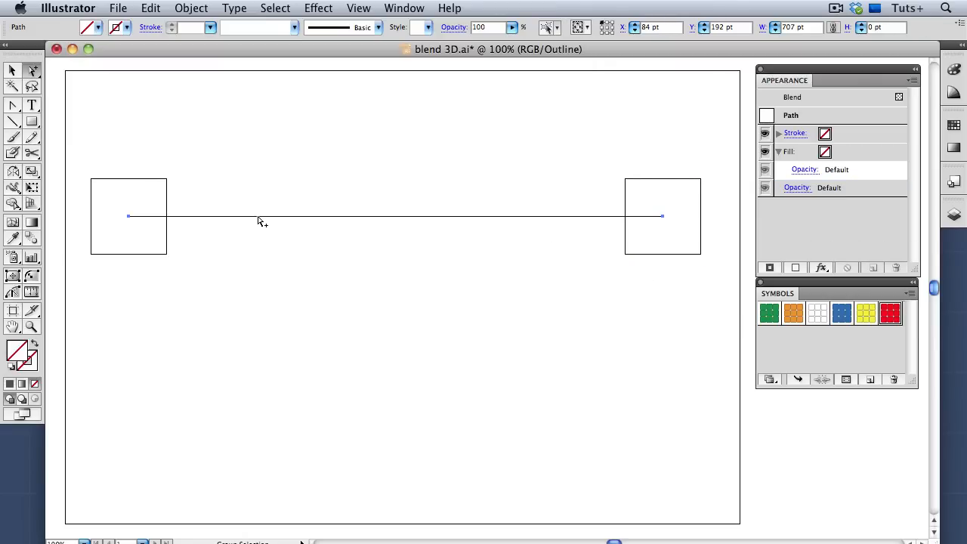
pyautogui.click(16, 110)
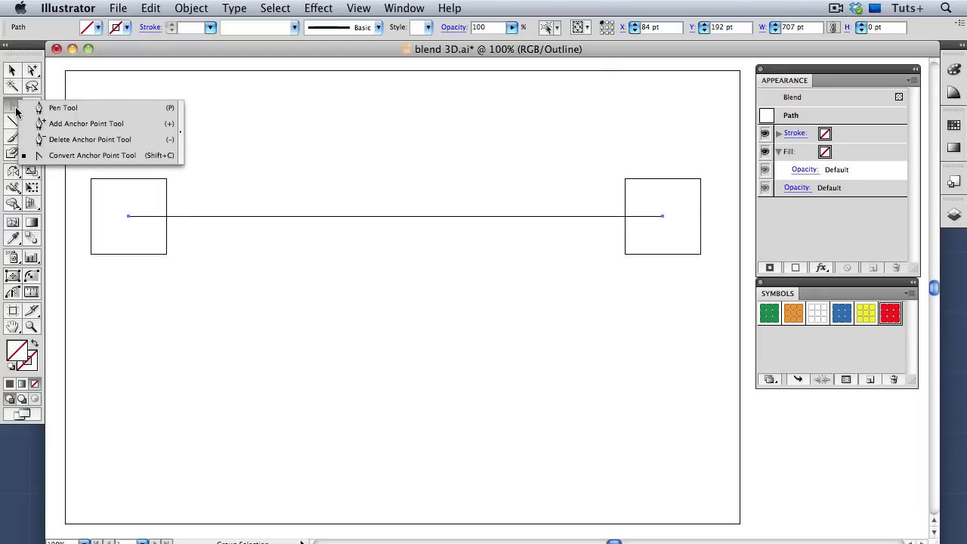
pyautogui.click(90, 155)
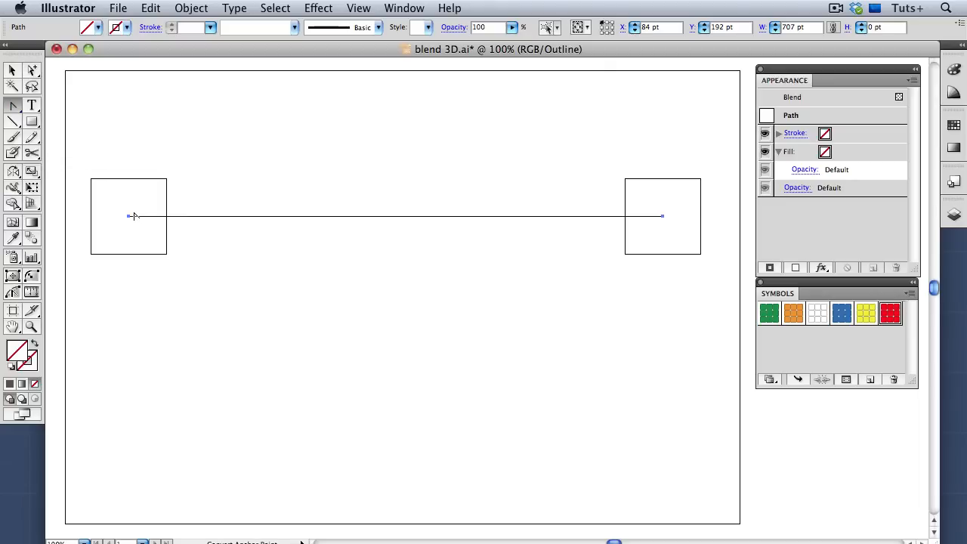
pyautogui.moveTo(129, 219); pyautogui.dragTo(107, 321)
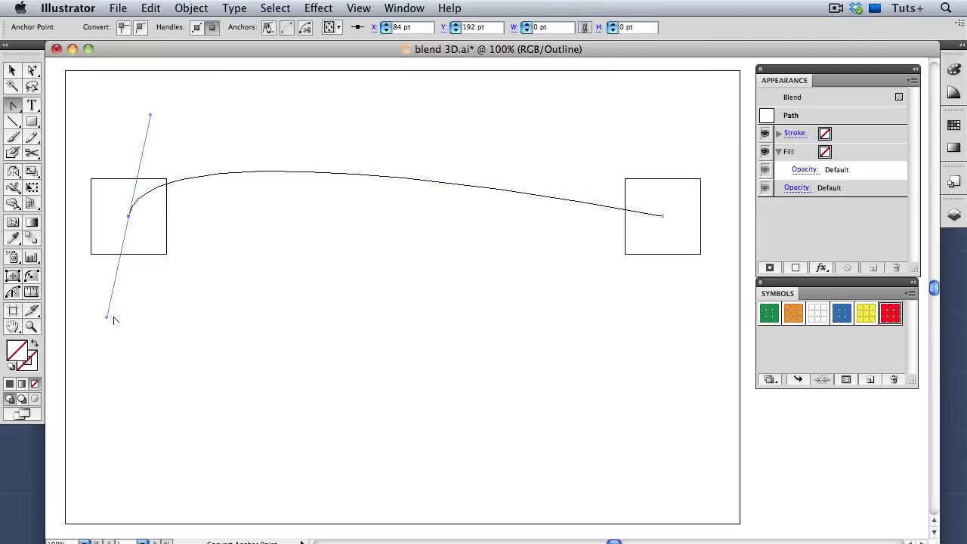
# Step: Move the spine's far end anchor down to about X 816 pt, Y 463 pt, extend the start handle into a broad arch, and return to Preview
pyautogui.press('a')
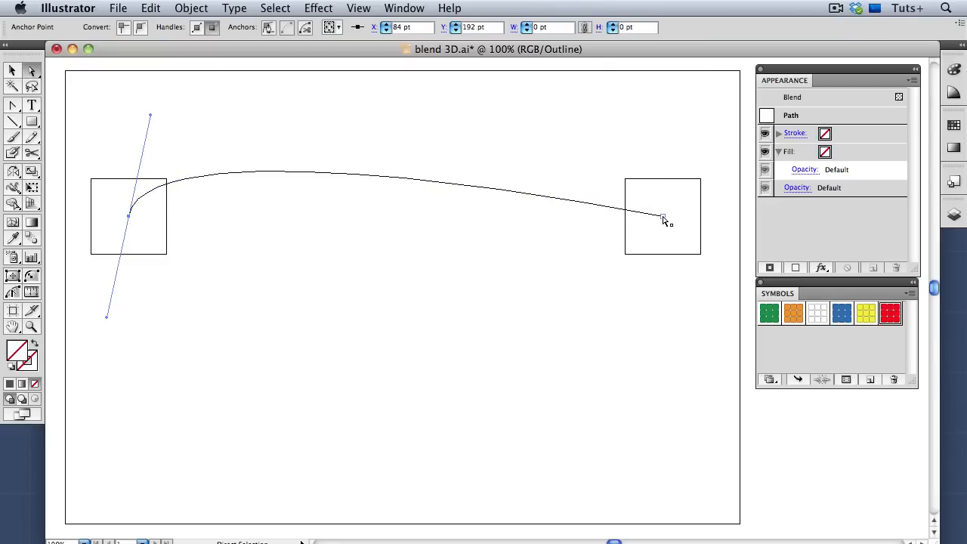
pyautogui.moveTo(663, 217); pyautogui.dragTo(681, 421)
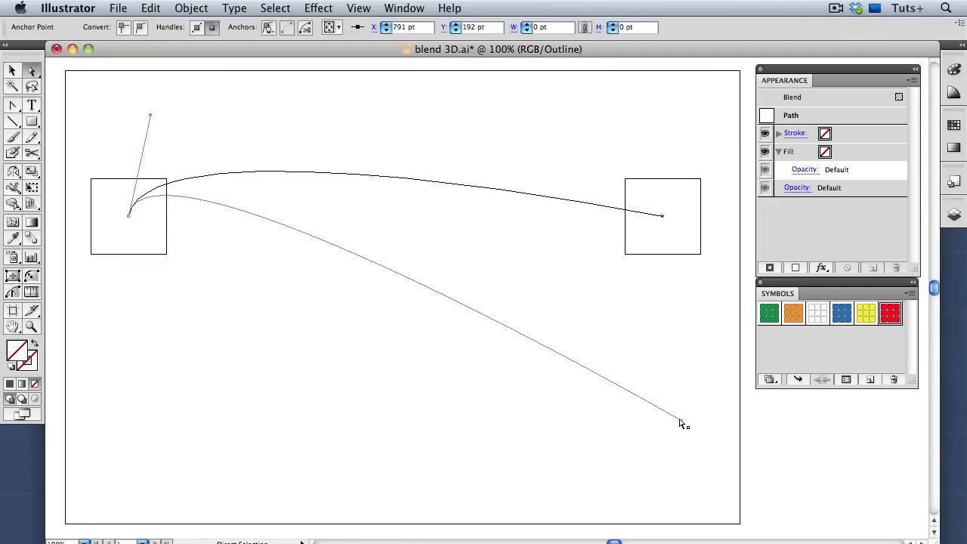
pyautogui.moveTo(151, 115); pyautogui.dragTo(474, 75)
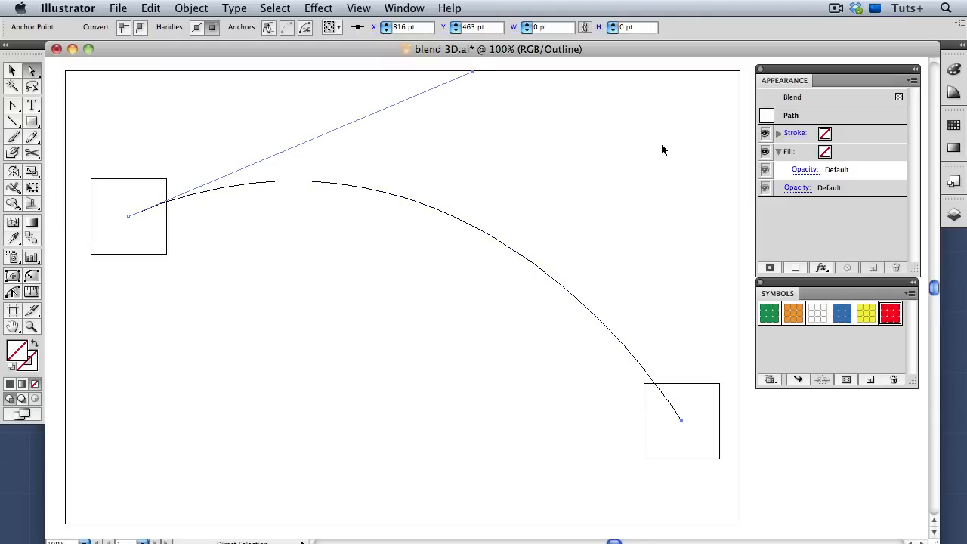
pyautogui.press('super+y')
pyautogui.click(683, 152)
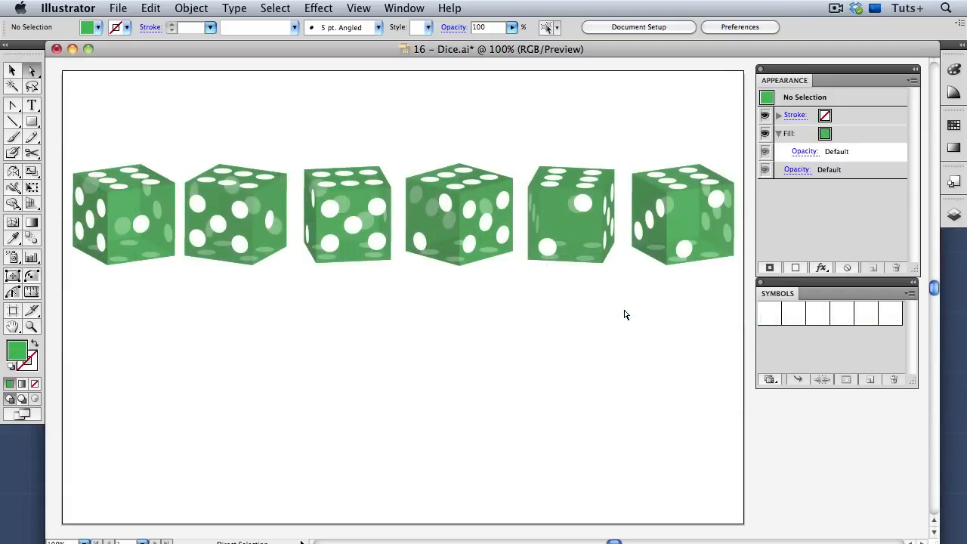
# Step: Examine the first green die's 3D Extrude & Bevel settings, including Draw Hidden Faces and the mapped art, and clear the selection on the sphere example
pyautogui.click(142, 250)
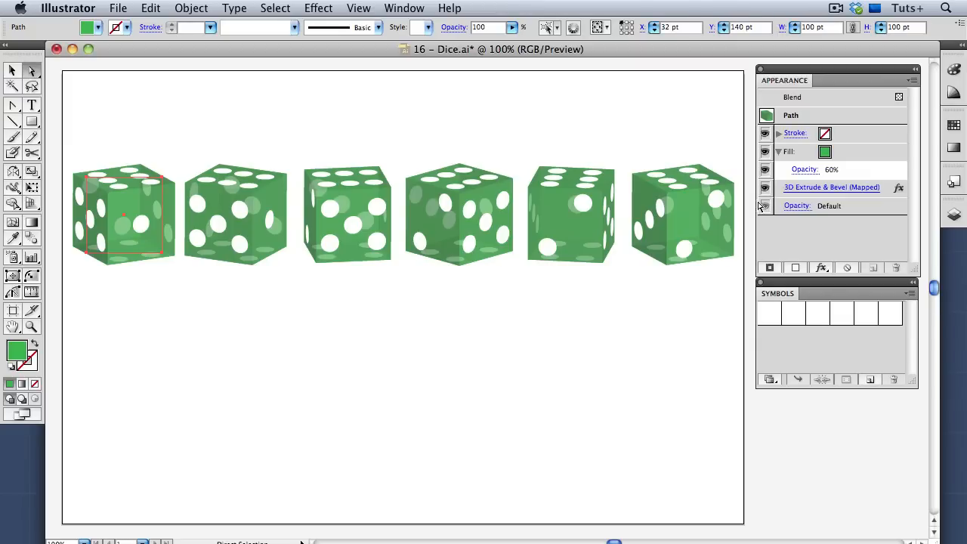
pyautogui.click(837, 189)
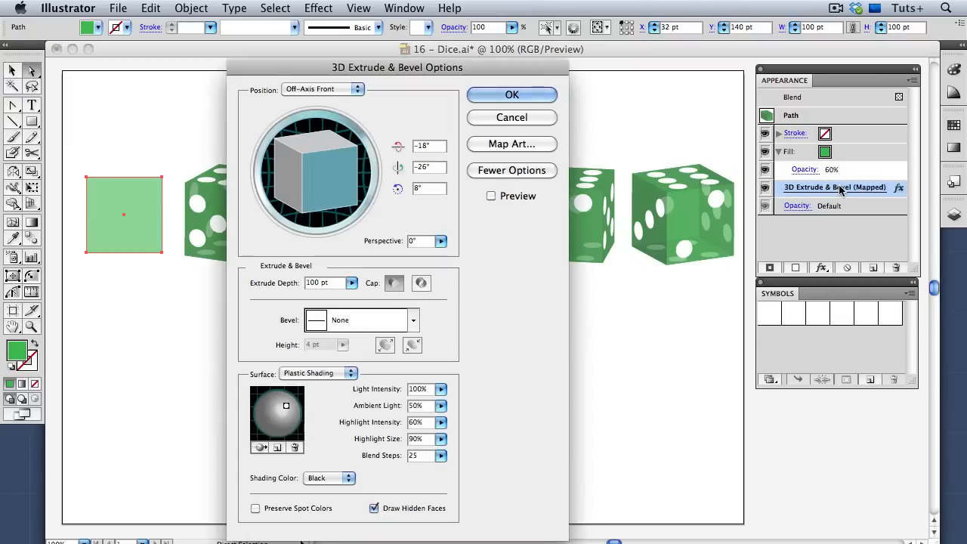
pyautogui.click(533, 146)
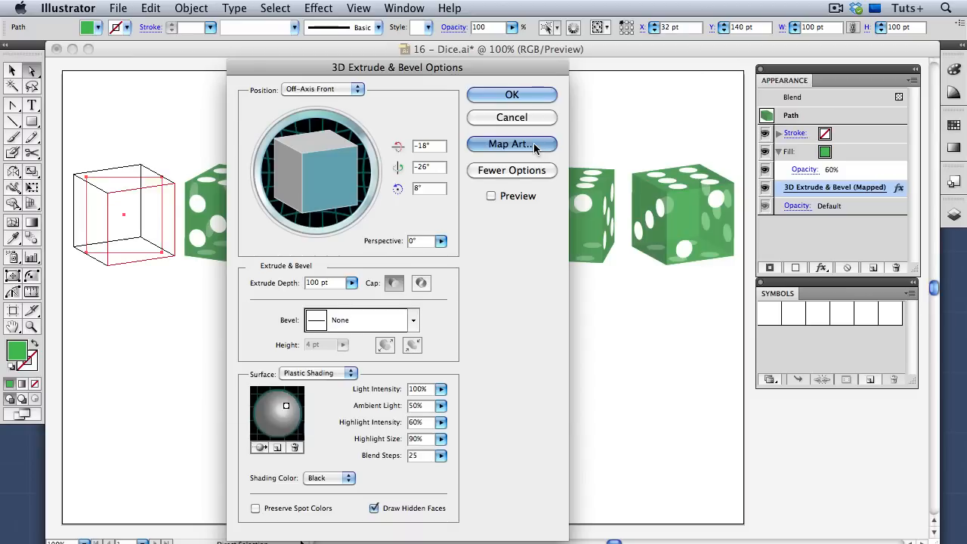
pyautogui.click(494, 99)
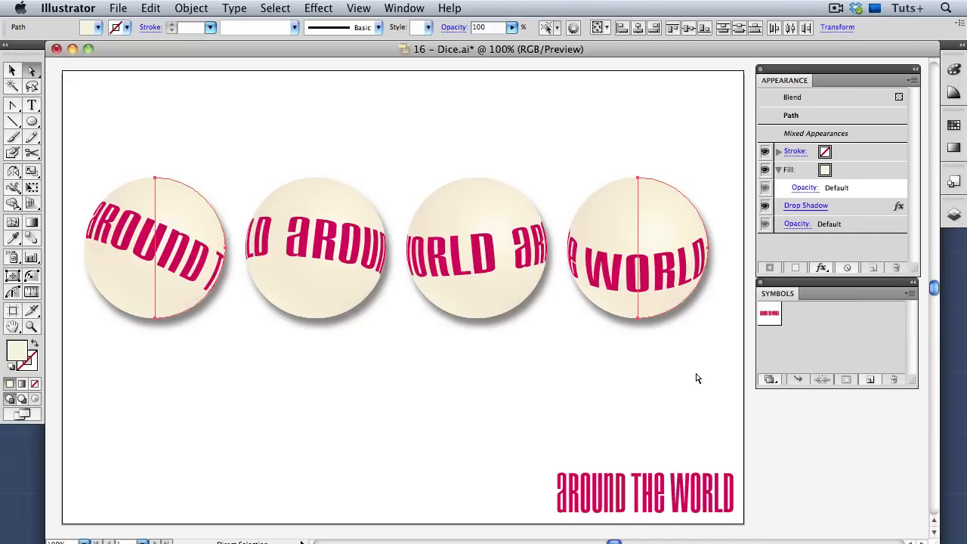
pyautogui.click(696, 378)
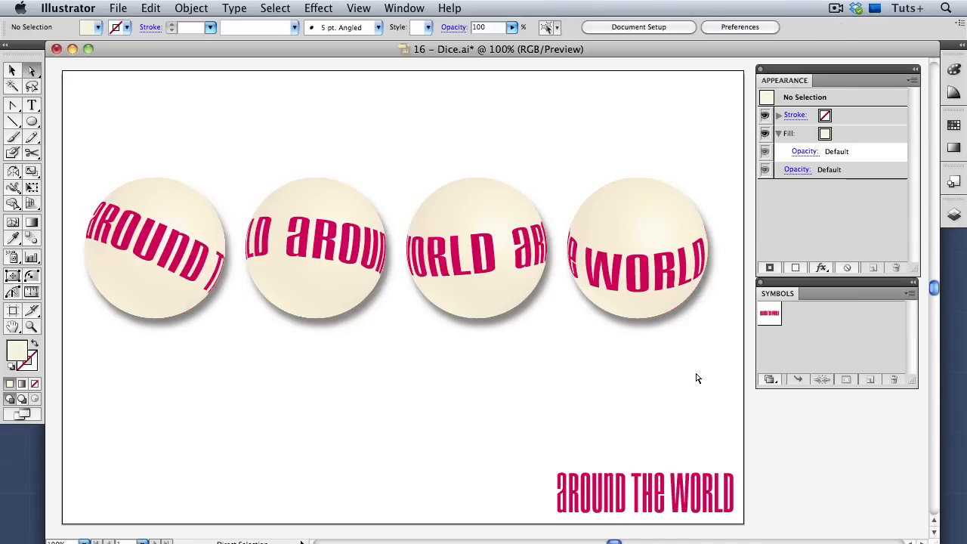